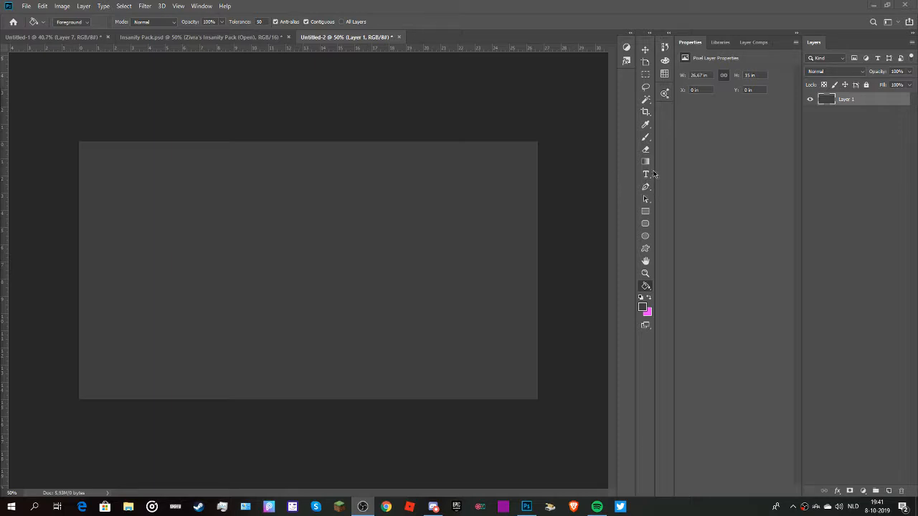
Add the name in capitals as a text layer on the upper canvas, using the Burbank Big Regular Black font.
left_click(646, 176)
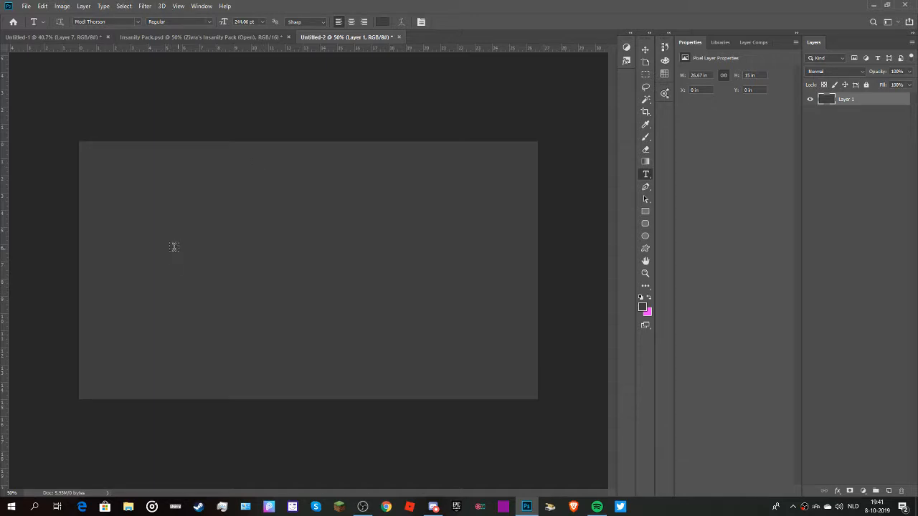
left_click(137, 22)
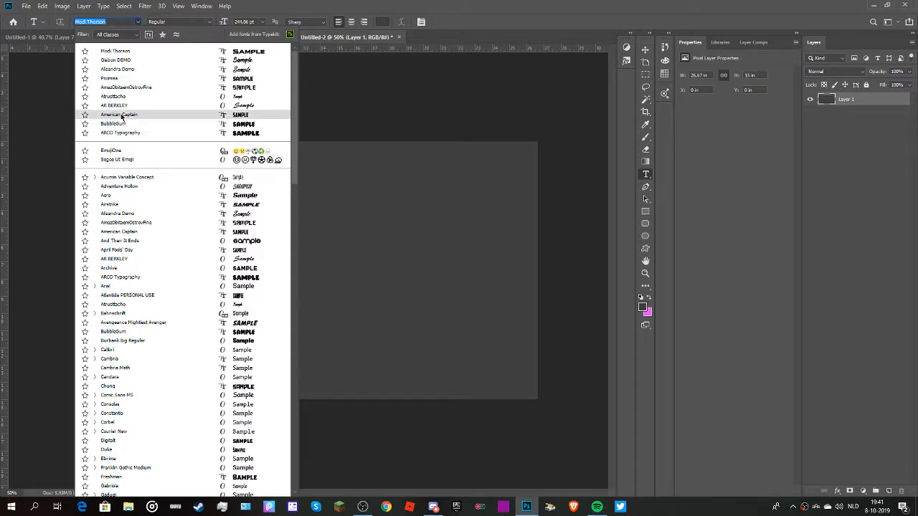
type("Burba")
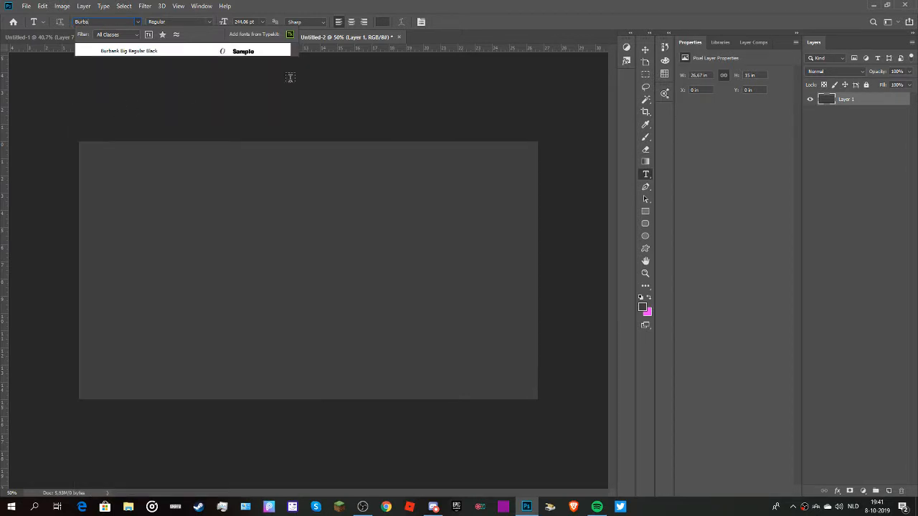
left_click(173, 50)
left_click(175, 197)
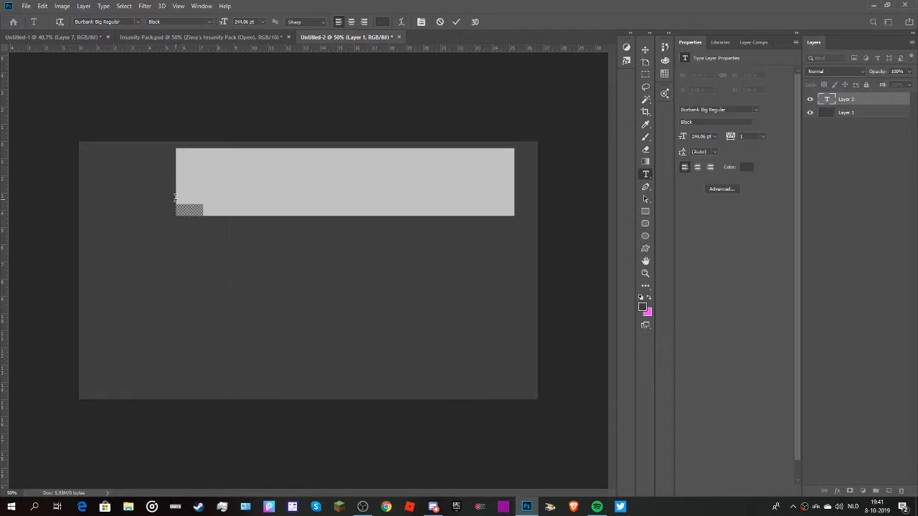
key("BackSpace")
type("SERGI")
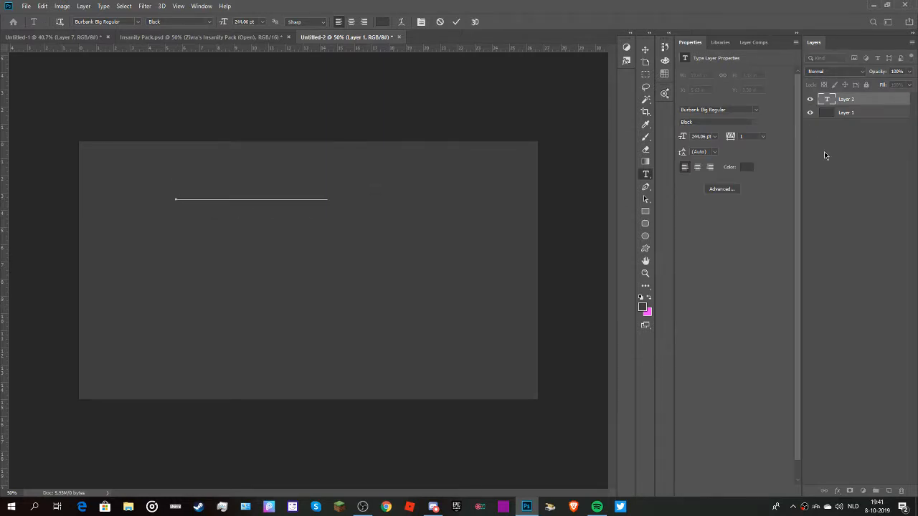
left_click(824, 151)
Set the text colour of the name layer to white (ffffff).
left_click(848, 99)
left_click(747, 167)
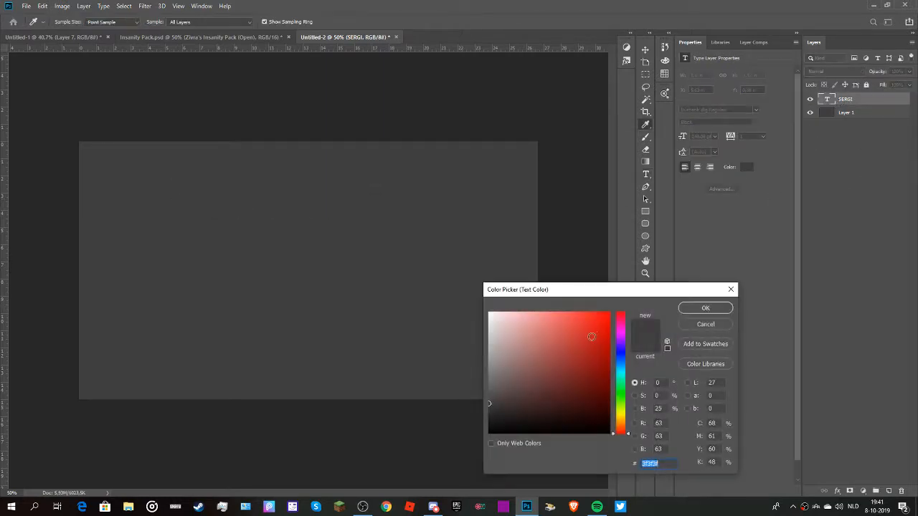
type("ffffff")
key("Return")
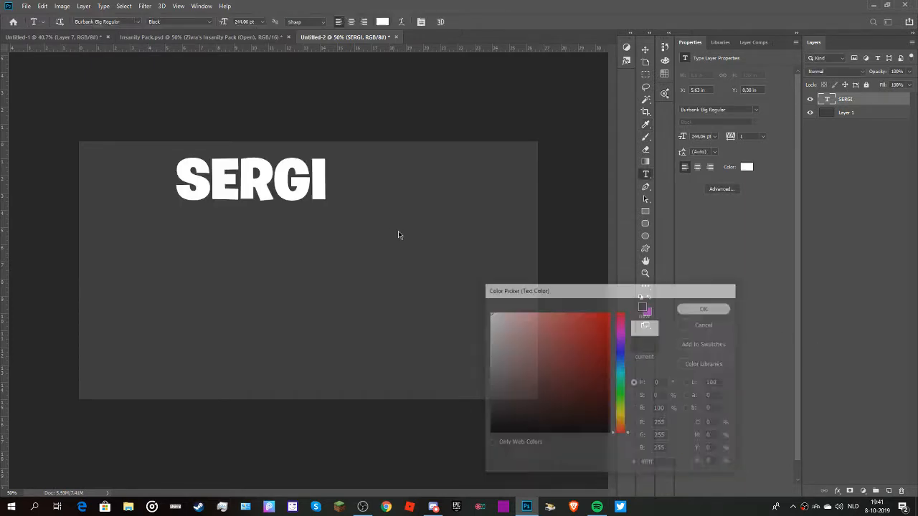
Scale the name text up to about 181% and centre it on the canvas.
key("ctrl+t")
left_click_drag(326, 215, 448, 269)
left_click_drag(403, 239, 400, 300)
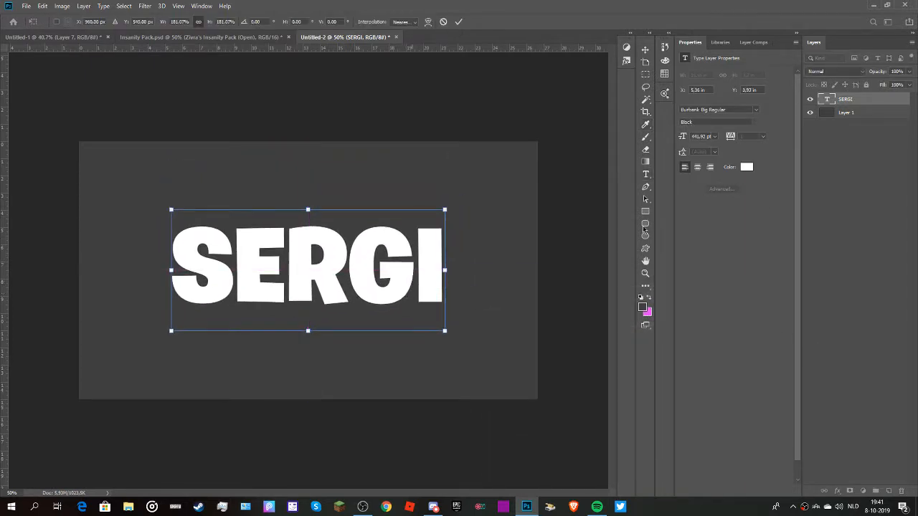
left_click(871, 146)
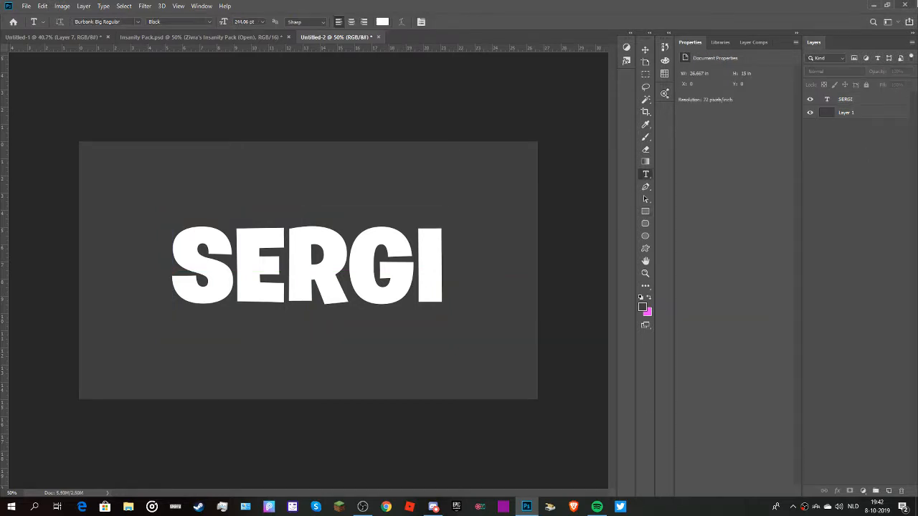
Warp the name text with a horizontal Arc style, setting the bend to +8% and the horizontal distortion to 0%.
left_click(858, 100)
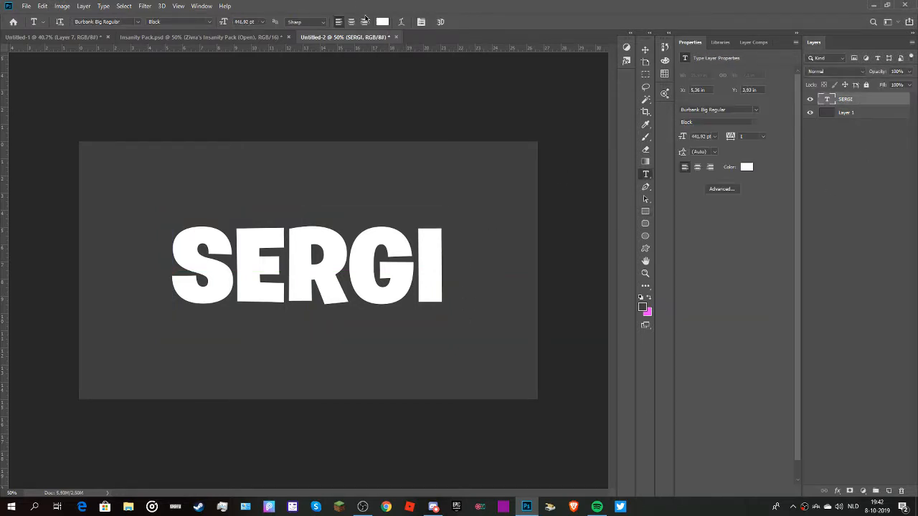
left_click(401, 22)
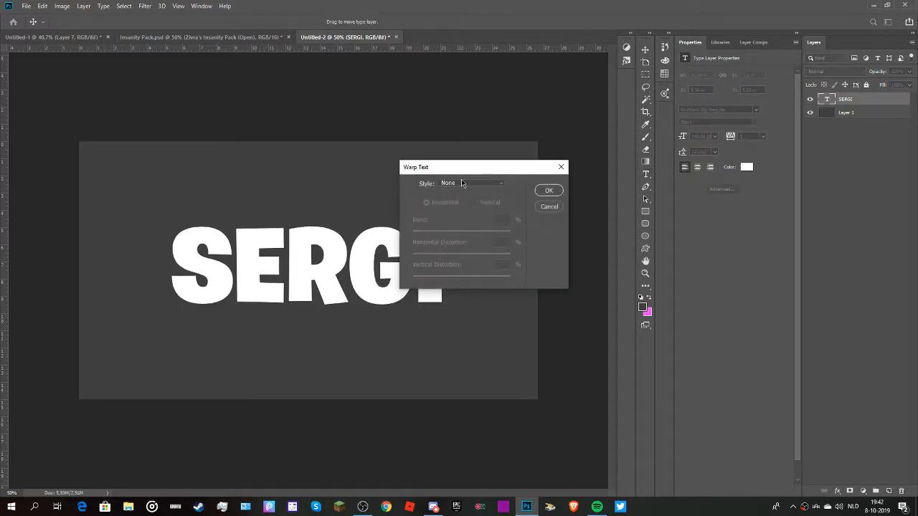
left_click(462, 184)
left_click(453, 208)
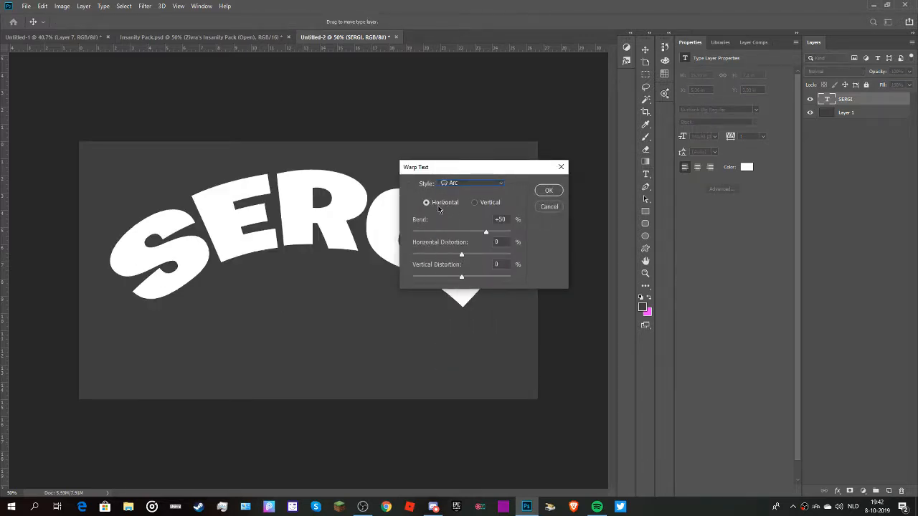
left_click_drag(475, 233, 462, 258)
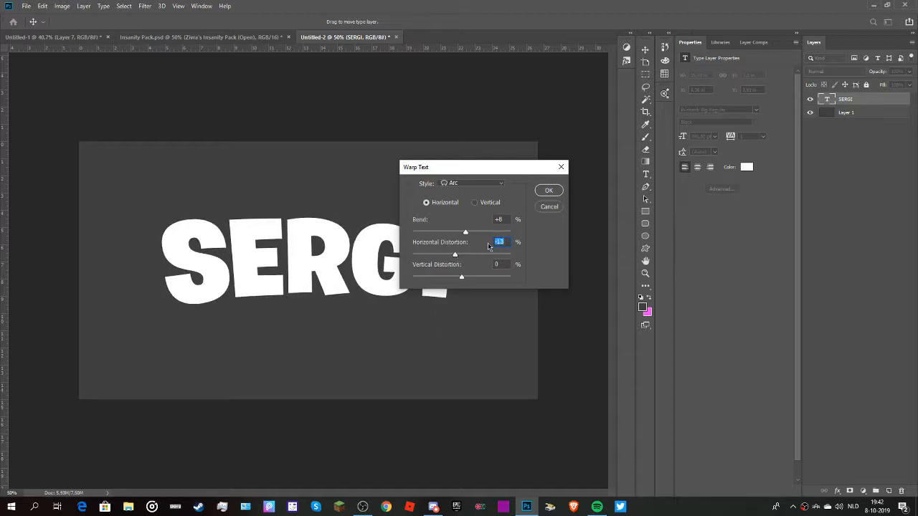
type("0")
left_click(540, 192)
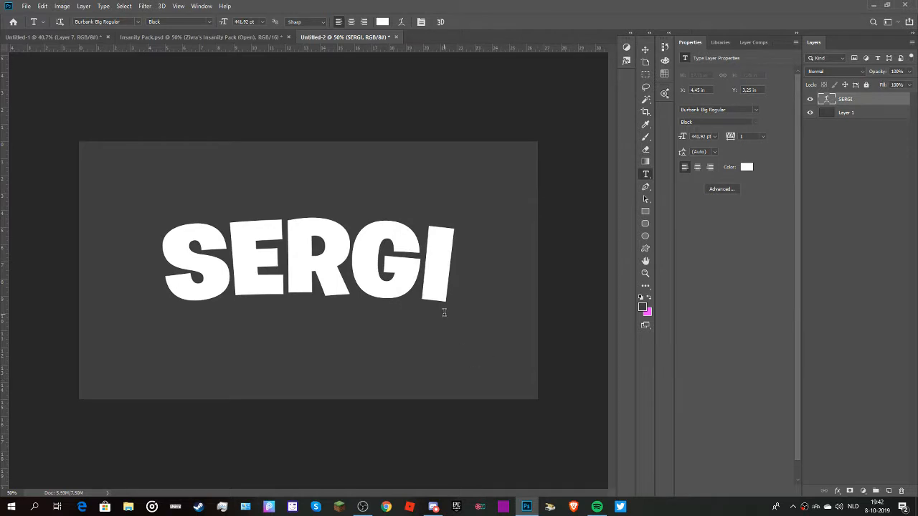
scroll(443, 312, "down", 3)
scroll(432, 306, "up", 6)
scroll(424, 298, "down", 5)
scroll(347, 241, "up", 6)
scroll(296, 242, "down", 4)
scroll(293, 243, "up", 2)
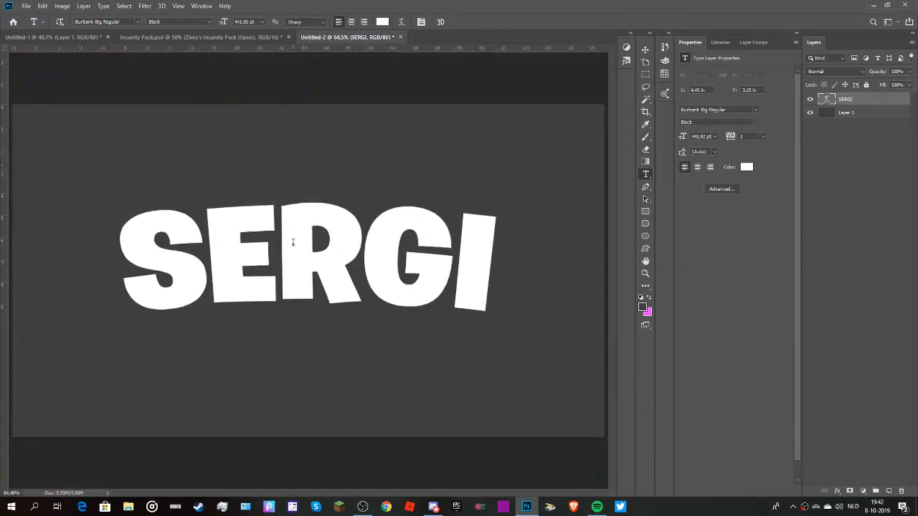
scroll(302, 246, "down", 3)
scroll(300, 250, "up", 2)
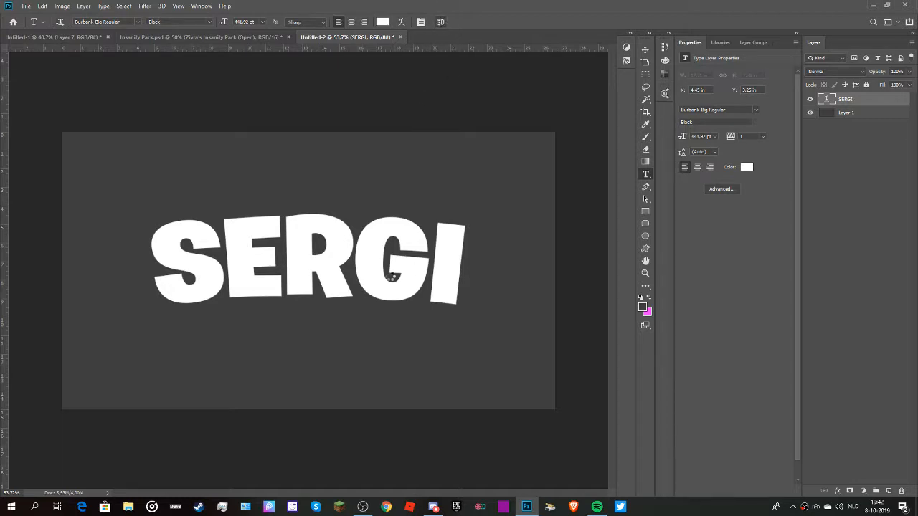
Try extruding the arched text into a 3D object and rotating it, and undo the 3D changes.
left_click(424, 188)
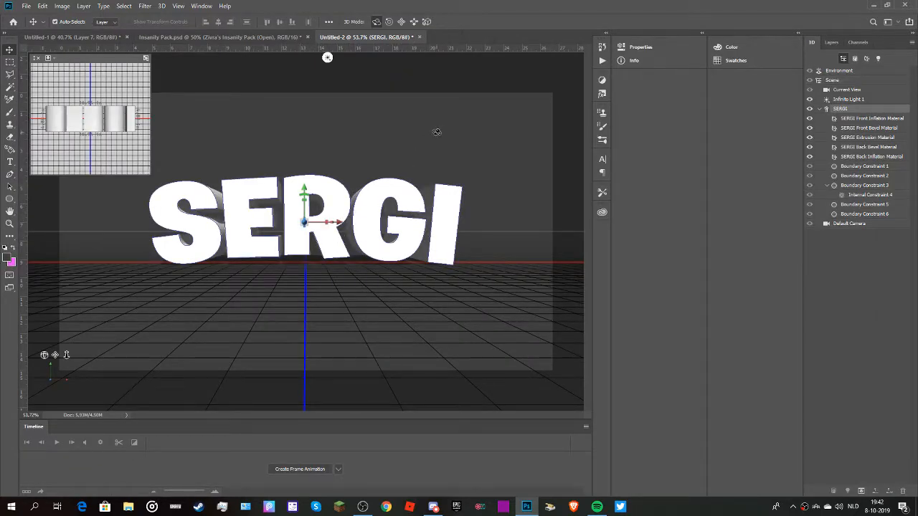
mouse_move(437, 132)
left_mouse_down()
mouse_move(432, 146)
mouse_move(402, 147)
mouse_move(282, 133)
mouse_move(502, 132)
mouse_move(565, 107)
mouse_move(397, 117)
mouse_move(441, 117)
left_mouse_up()
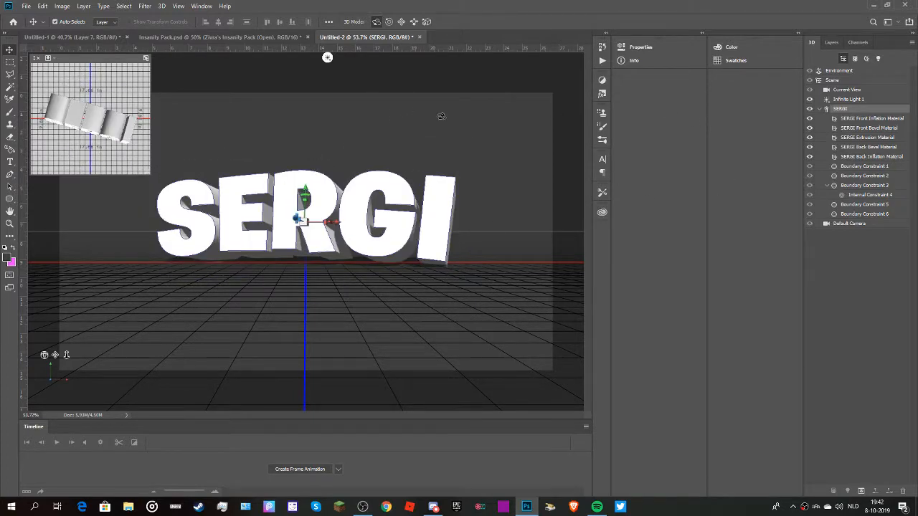
key("ctrl+z")
key("ctrl+z")
key("ctrl+z")
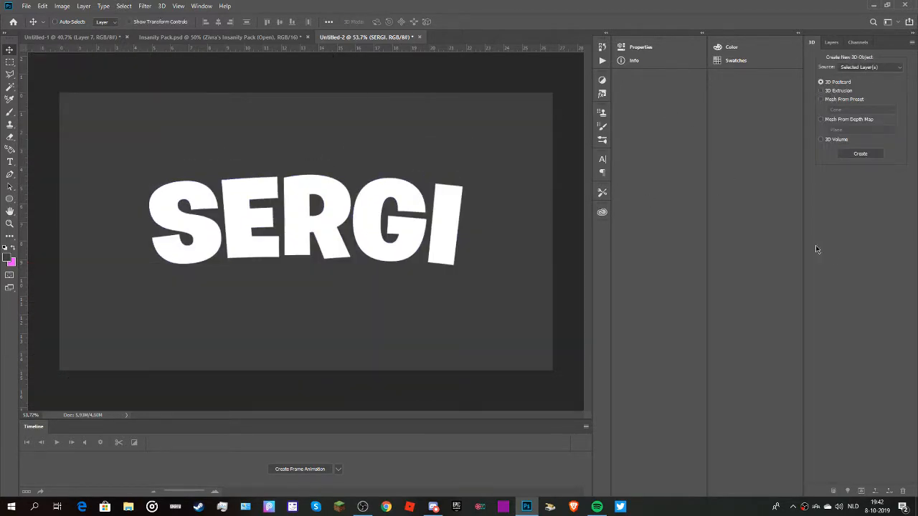
key("ctrl+z")
key("ctrl+z")
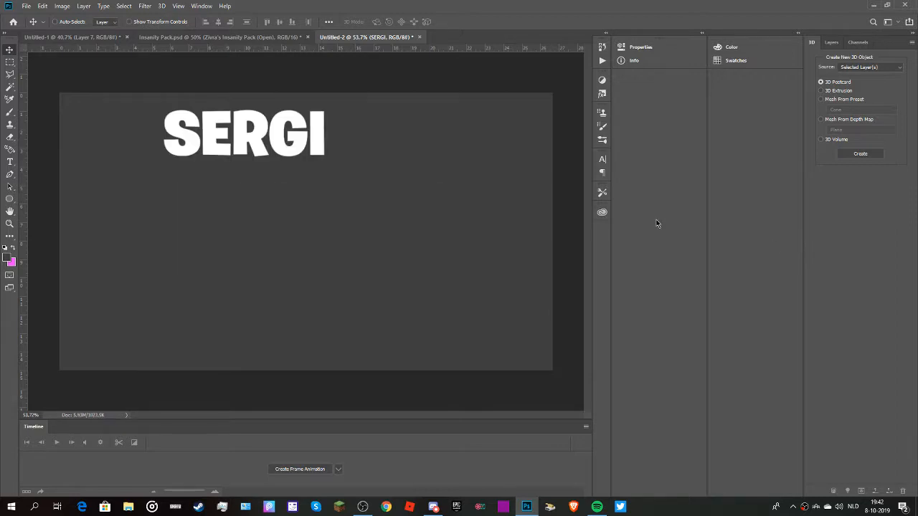
key("ctrl+shift+z")
key("ctrl+shift+z")
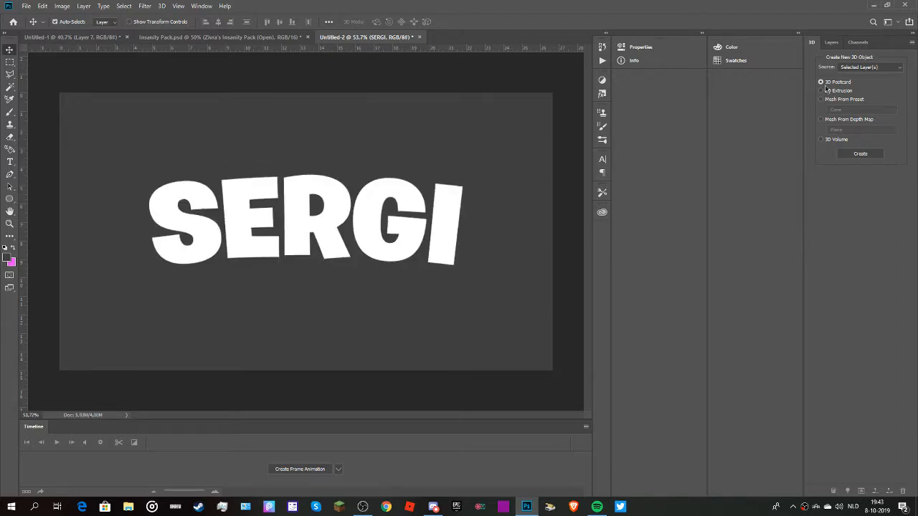
Show the layer list and collapse the Properties and Color panel groups to icons.
left_click(831, 41)
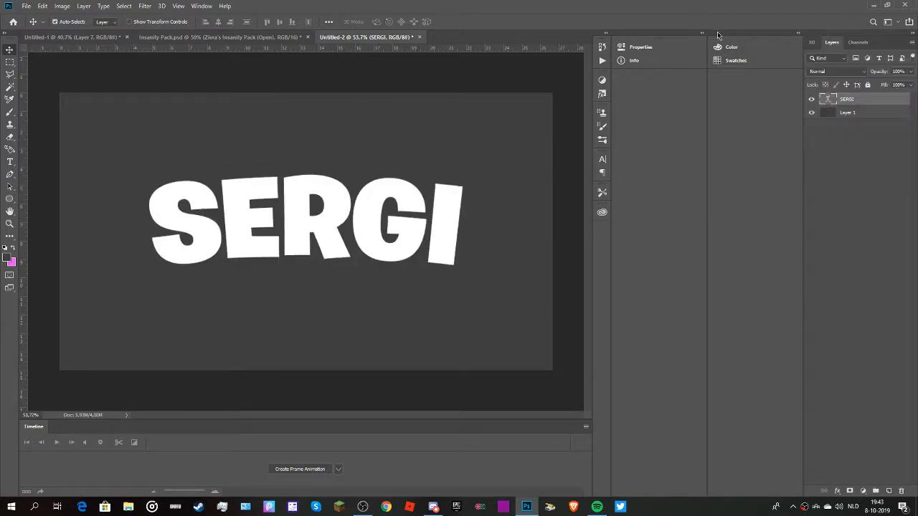
left_click(798, 33)
left_click(798, 32)
mouse_move(745, 48)
left_mouse_down()
mouse_move(757, 63)
mouse_move(749, 53)
left_mouse_up()
mouse_move(642, 41)
left_mouse_down()
mouse_move(652, 52)
mouse_move(639, 47)
left_mouse_up()
left_click_drag(611, 125, 735, 145)
left_click_drag(708, 117, 753, 122)
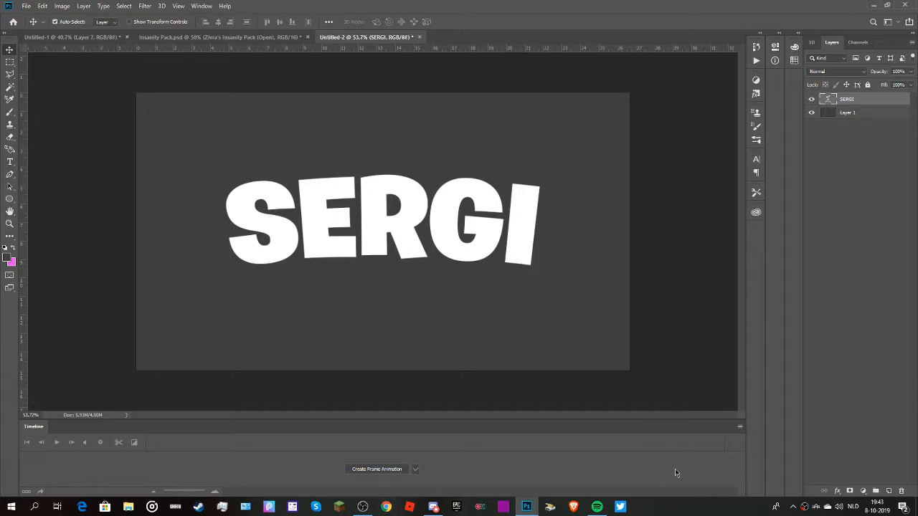
Close the Timeline to enlarge the canvas area.
left_click(739, 426)
left_click(739, 426)
left_click(740, 426)
left_click(757, 415)
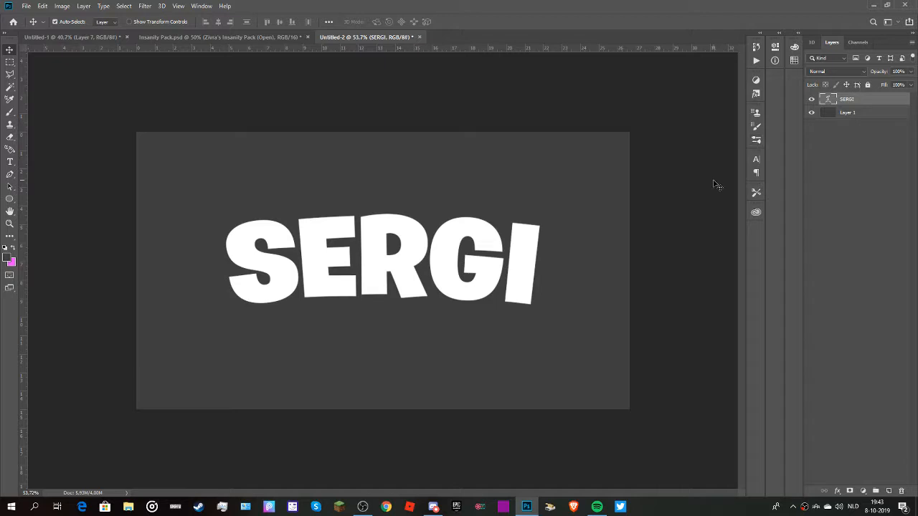
Rasterize the name text layer and narrow its upper edge symmetrically with a Perspective transform.
right_click(844, 103)
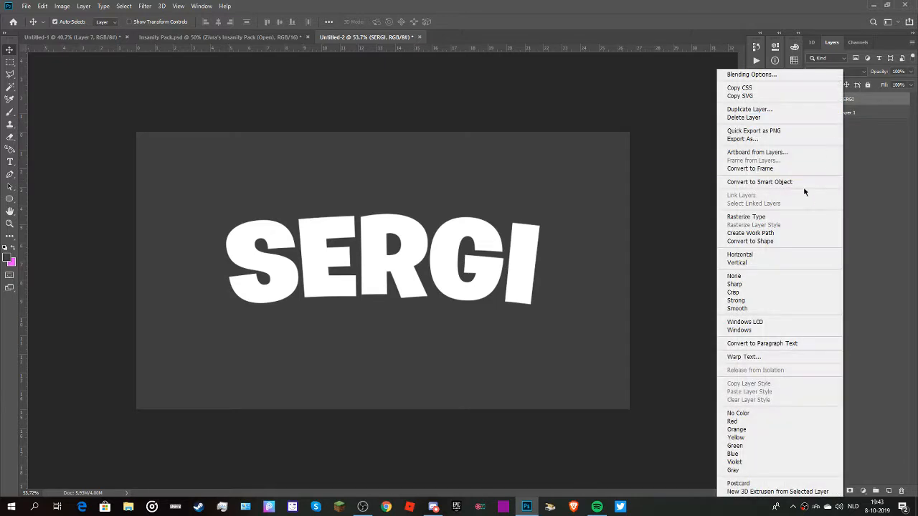
left_click(741, 217)
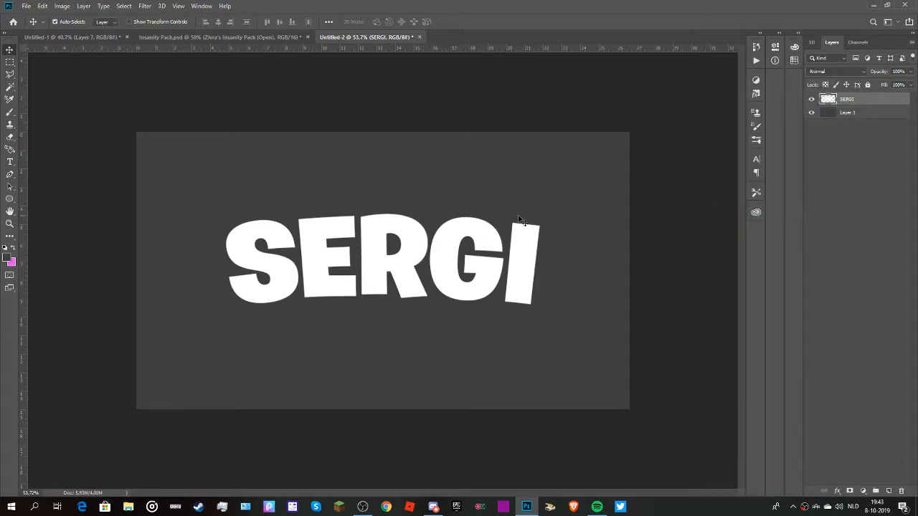
key("ctrl+t")
right_click(419, 266)
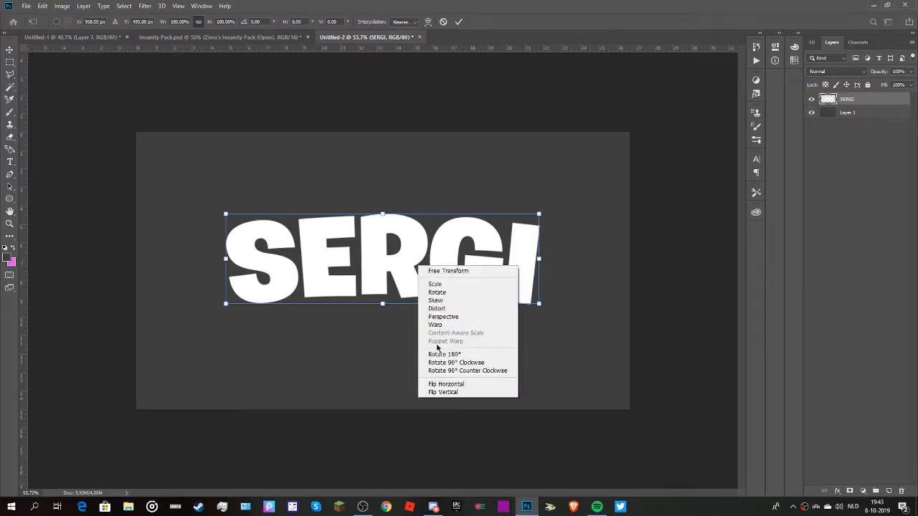
left_click(438, 317)
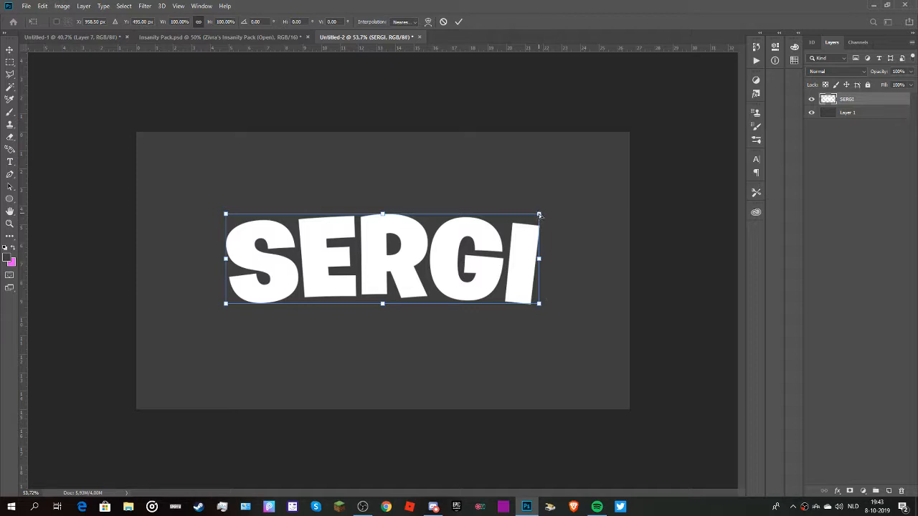
left_click_drag(538, 214, 487, 230)
left_click(869, 142)
scroll(425, 309, "down", 5)
scroll(422, 308, "up", 4)
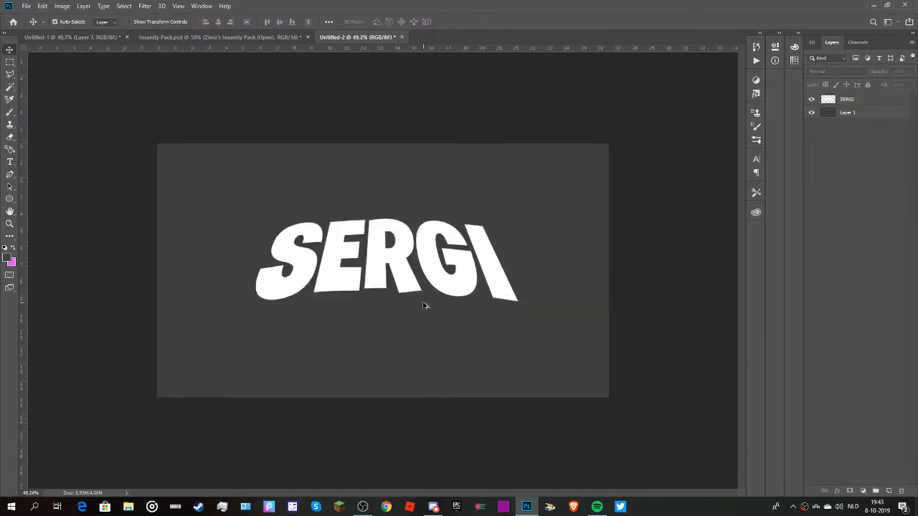
scroll(423, 308, "down", 1)
scroll(423, 309, "up", 3)
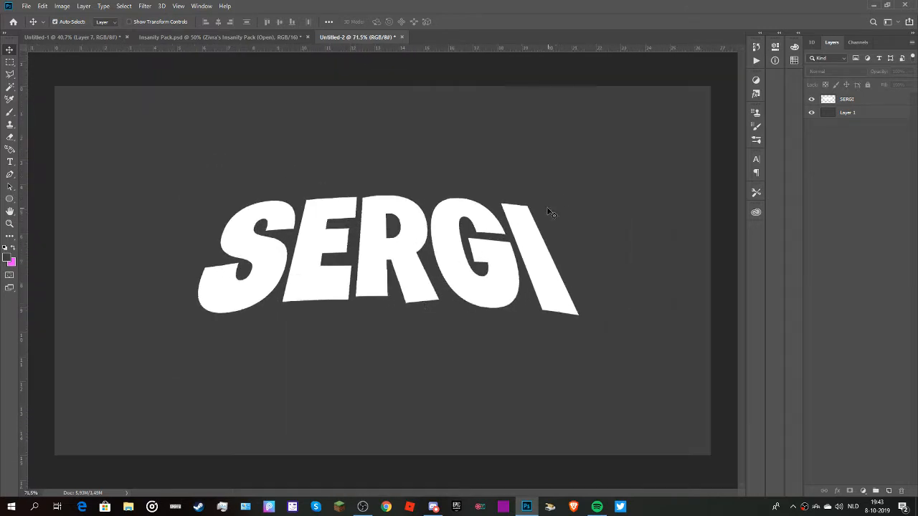
left_click(850, 100)
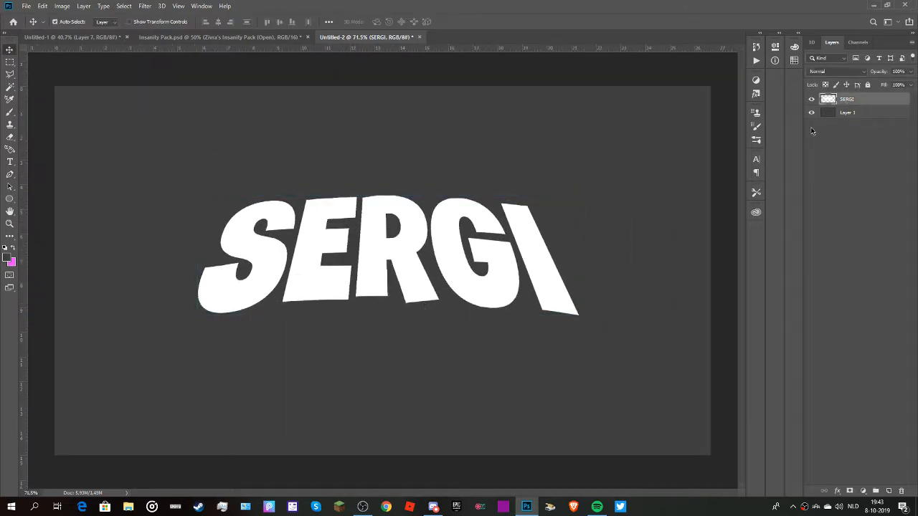
key("ctrl+t")
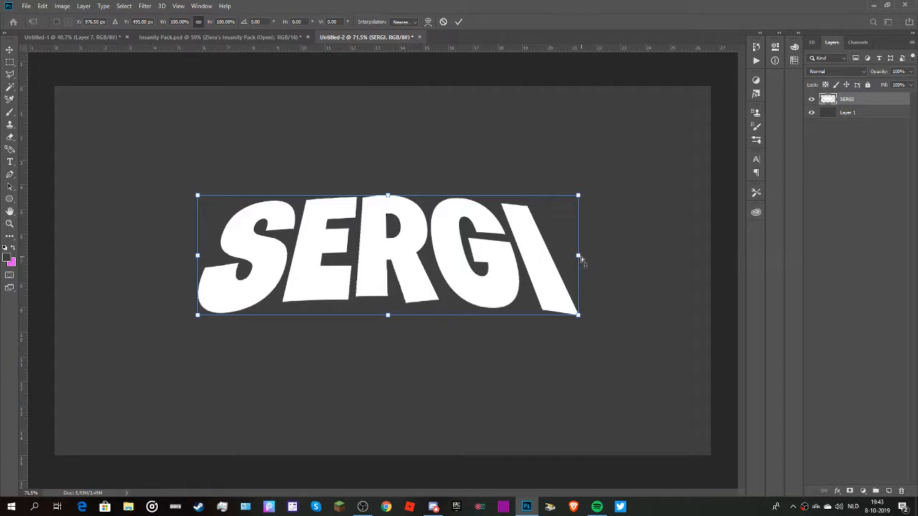
left_click_drag(581, 257, 582, 248)
key("ctrl+z")
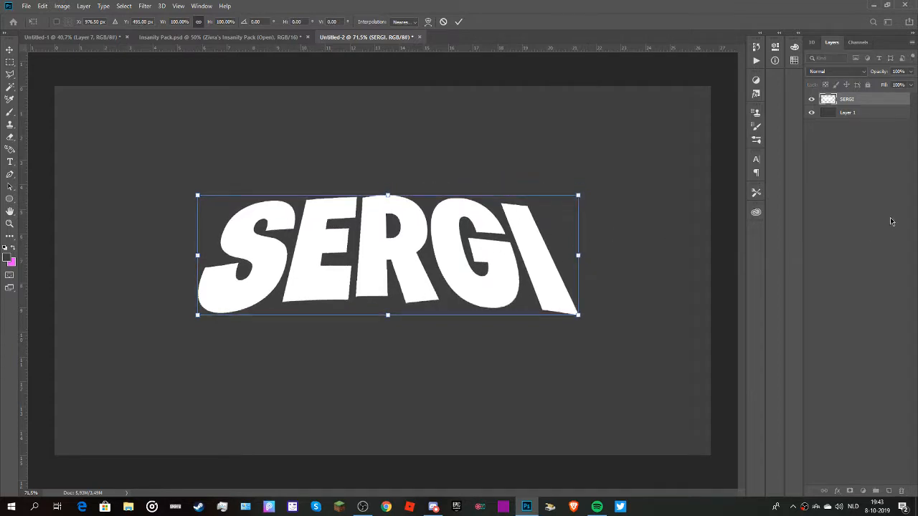
key("Return")
scroll(421, 287, "down", 4)
scroll(420, 287, "up", 5)
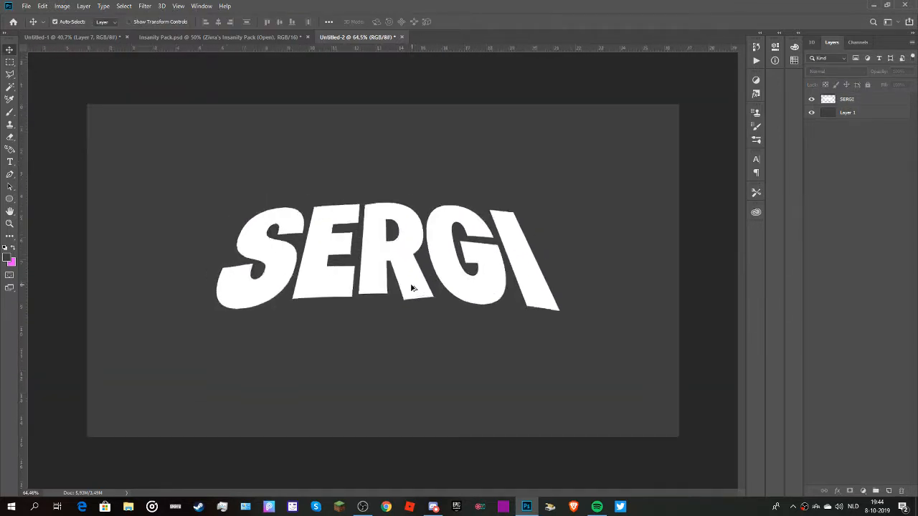
scroll(401, 312, "down", 1)
left_click(863, 101)
key("ctrl+t")
right_click(467, 241)
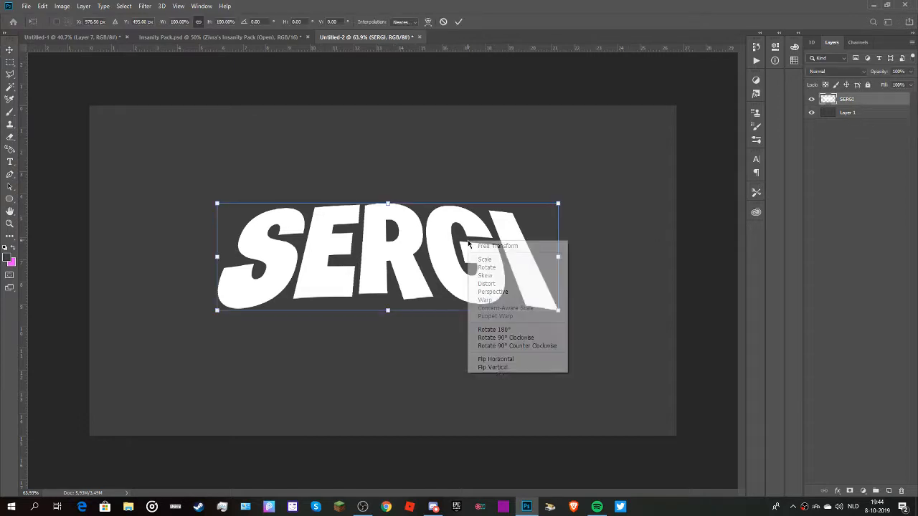
left_click(493, 292)
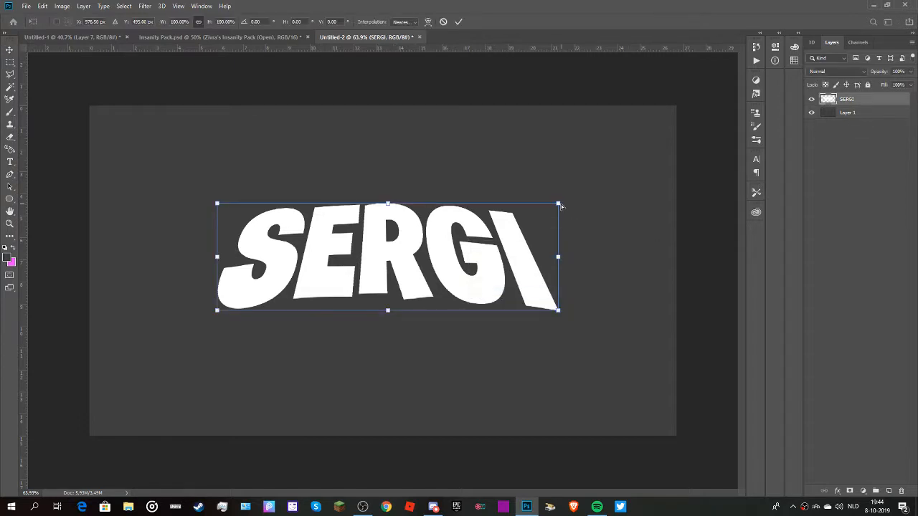
left_click_drag(559, 204, 532, 231)
key("ctrl+z")
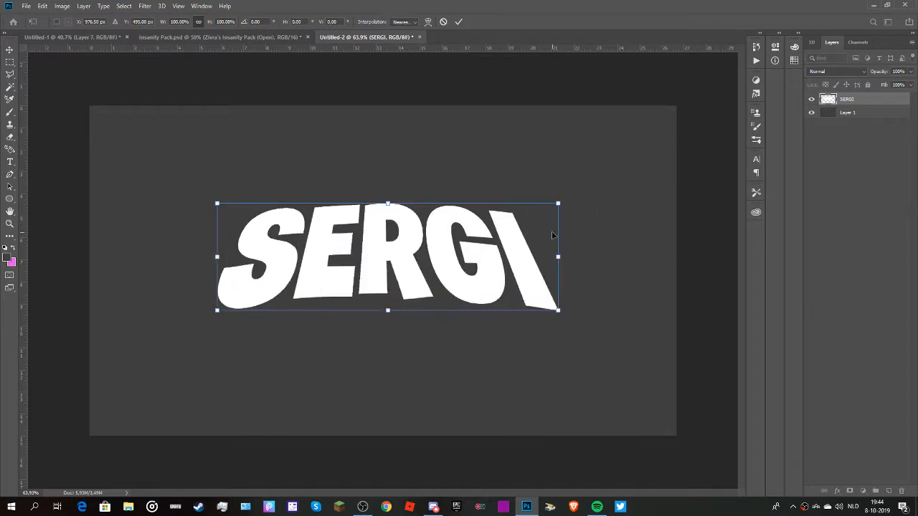
left_click(893, 200)
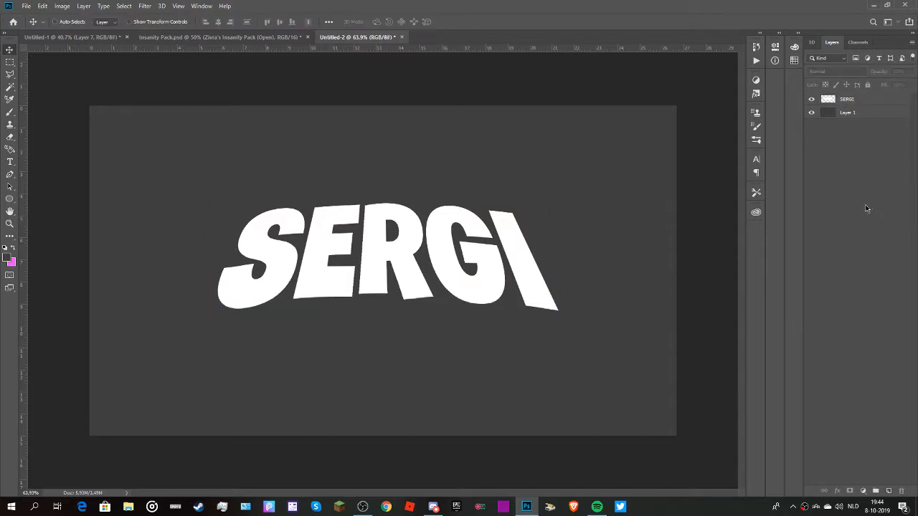
Undo the name text's perspective transform and reapply Perspective with a gentler symmetrical narrowing of the upper edge, at about 16.9°.
key("ctrl+z")
left_click(836, 102)
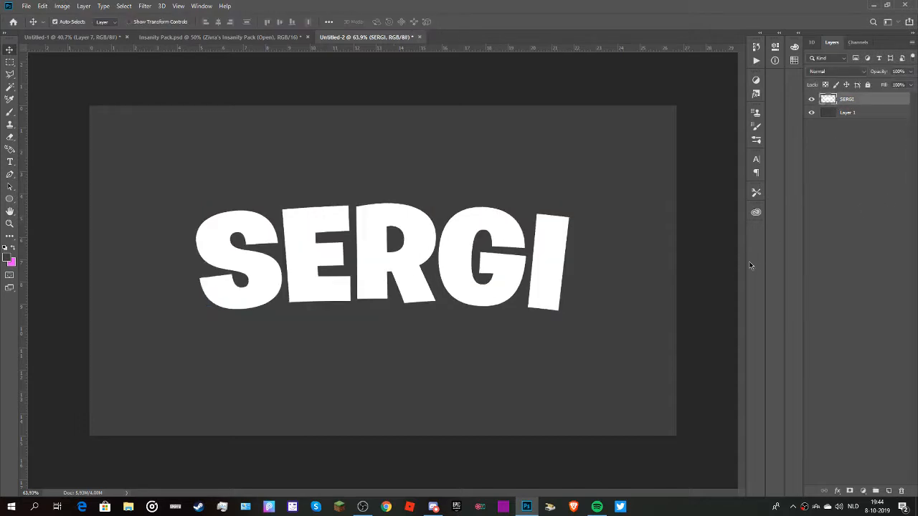
key("ctrl+t")
right_click(453, 264)
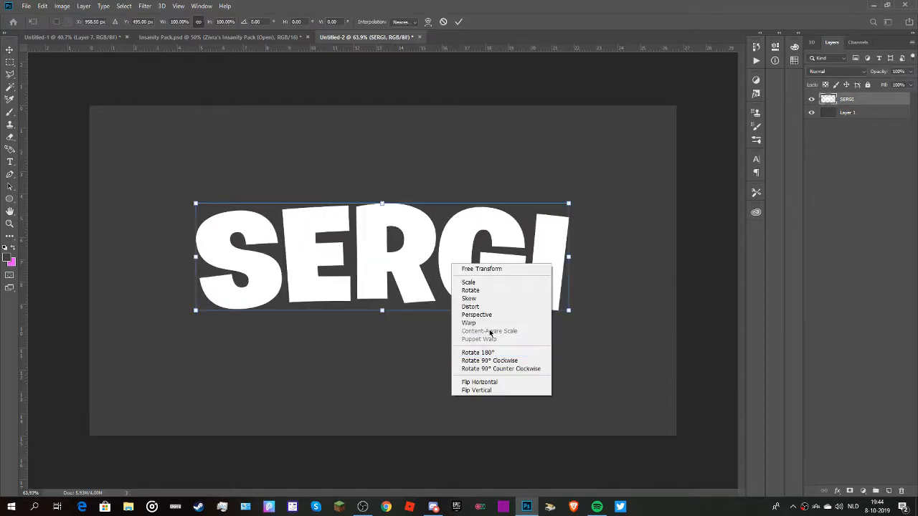
left_click(477, 307)
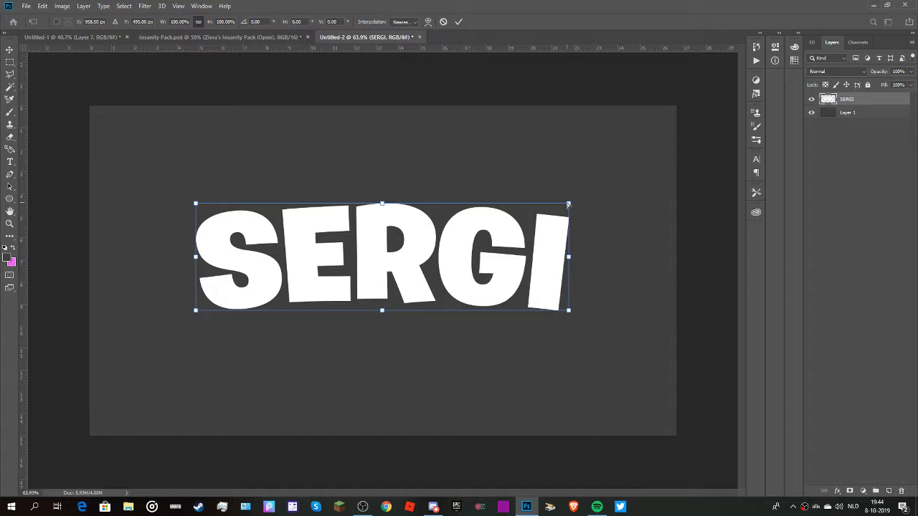
left_click_drag(568, 205, 531, 208)
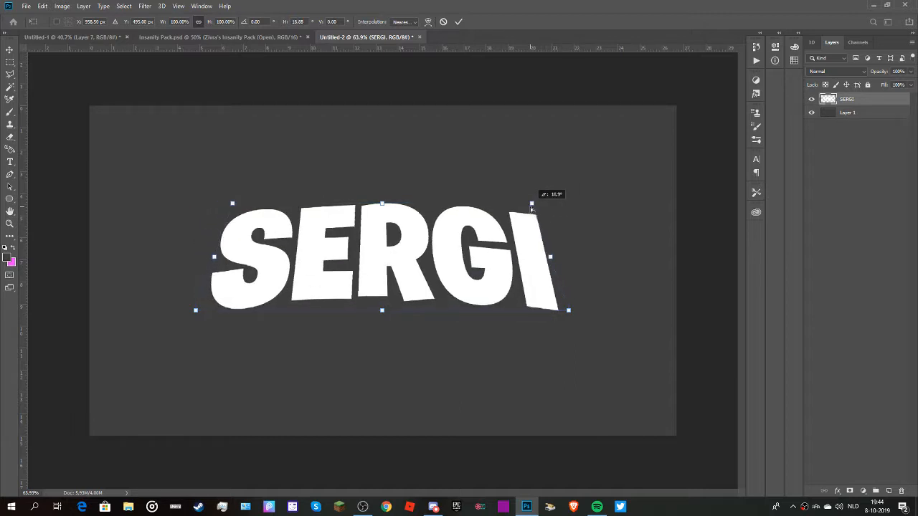
key("Return")
scroll(479, 291, "up", 2)
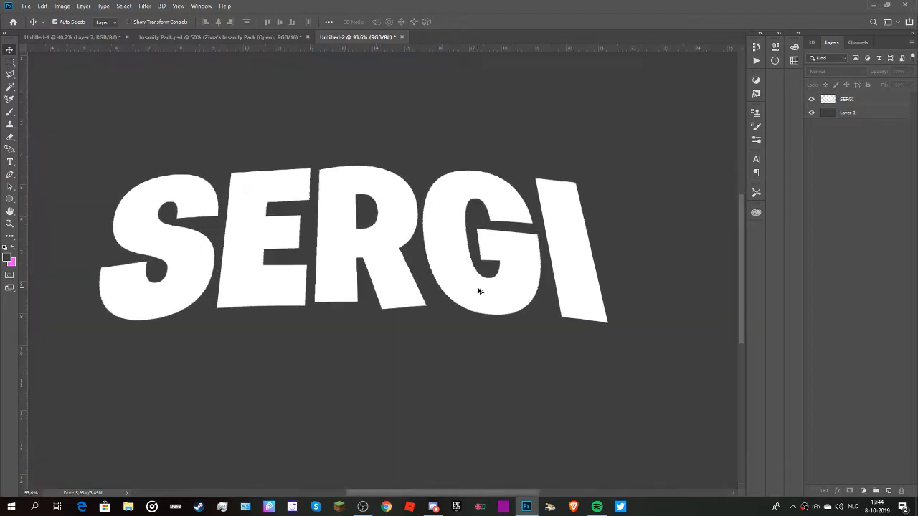
scroll(480, 291, "down", 3)
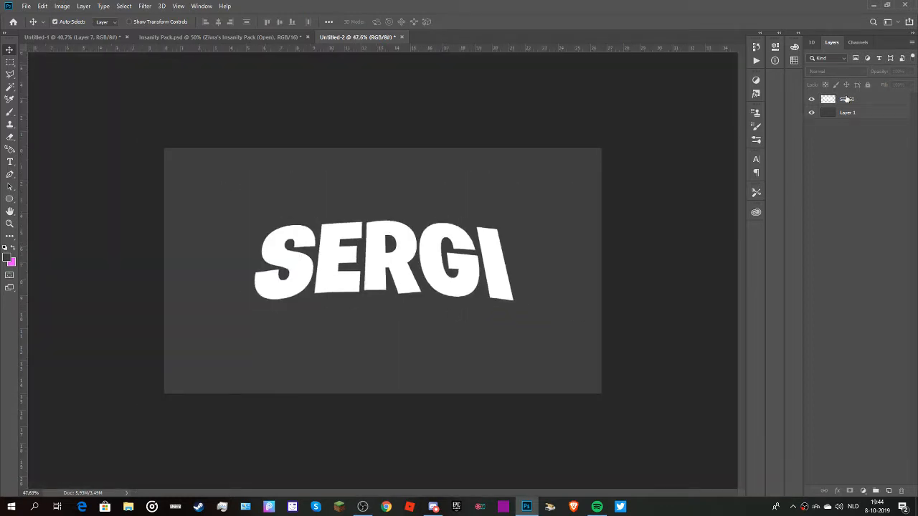
Duplicate the name text layer and place the copy beneath the original in the layer order.
left_click(846, 99)
scroll(658, 190, "up", 2)
scroll(544, 222, "down", 3)
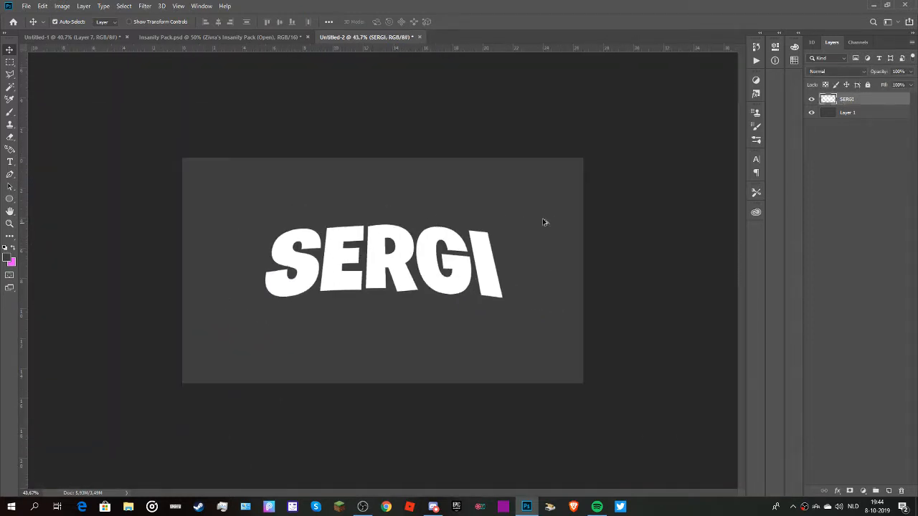
key("ctrl+j")
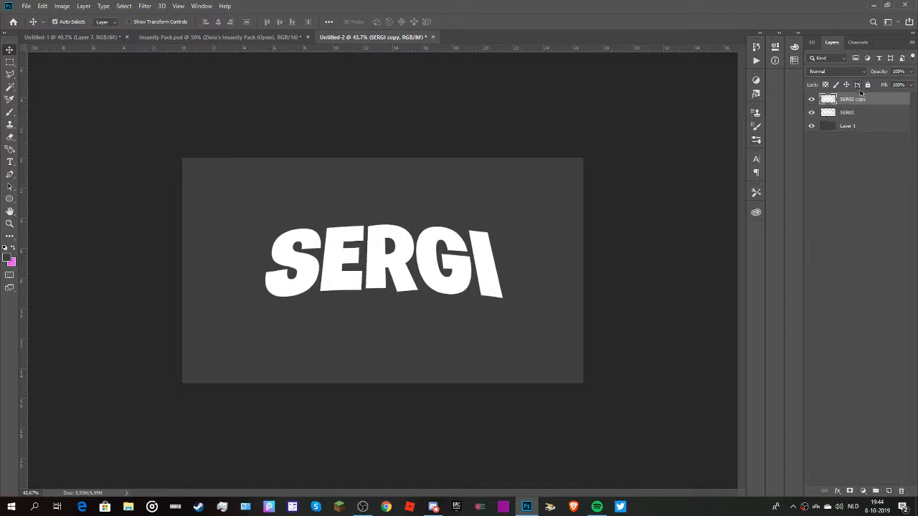
left_click_drag(850, 112, 849, 102)
left_click_drag(845, 115, 846, 117)
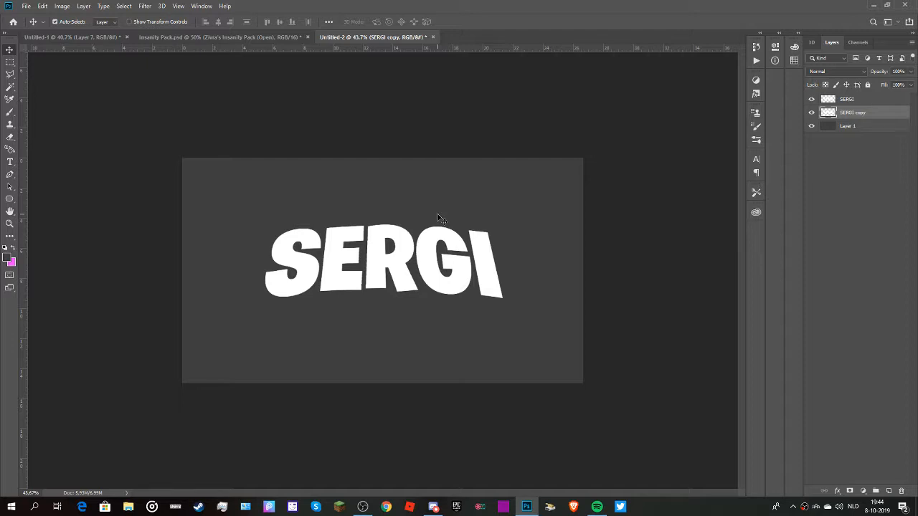
Nudge the copied text layer slightly downward and darken it with Hue/Saturation at Lightness -50.
key("shift+Down")
key("shift+Down")
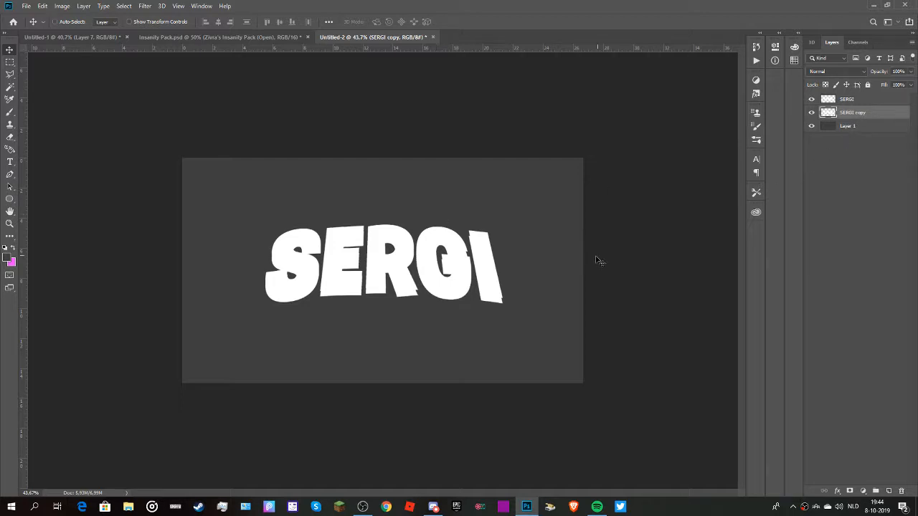
key("ctrl+u")
left_click_drag(657, 362, 641, 362)
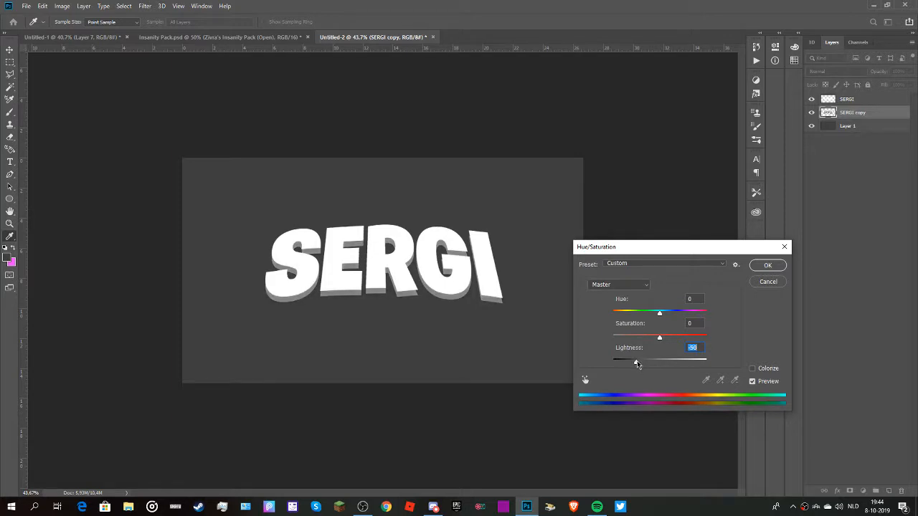
left_click(767, 265)
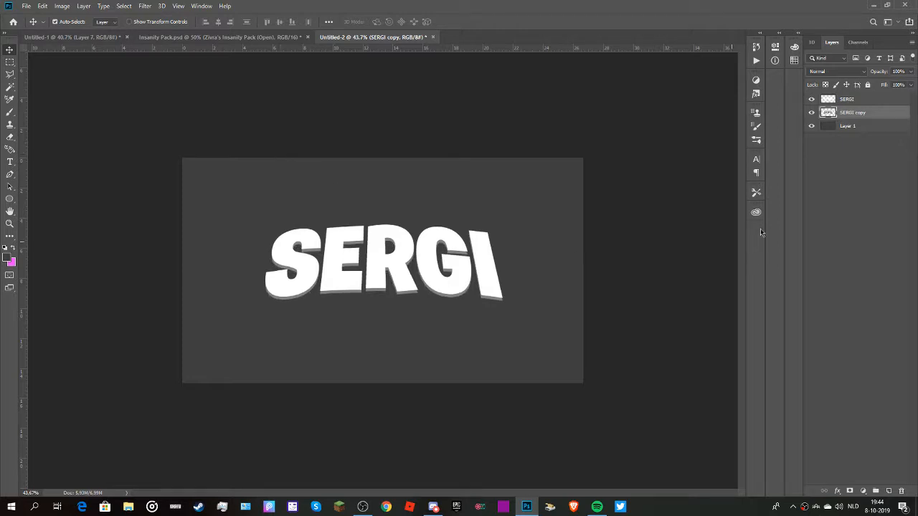
Dock the tool strip beside the collapsed panel icons.
scroll(436, 262, "up", 3)
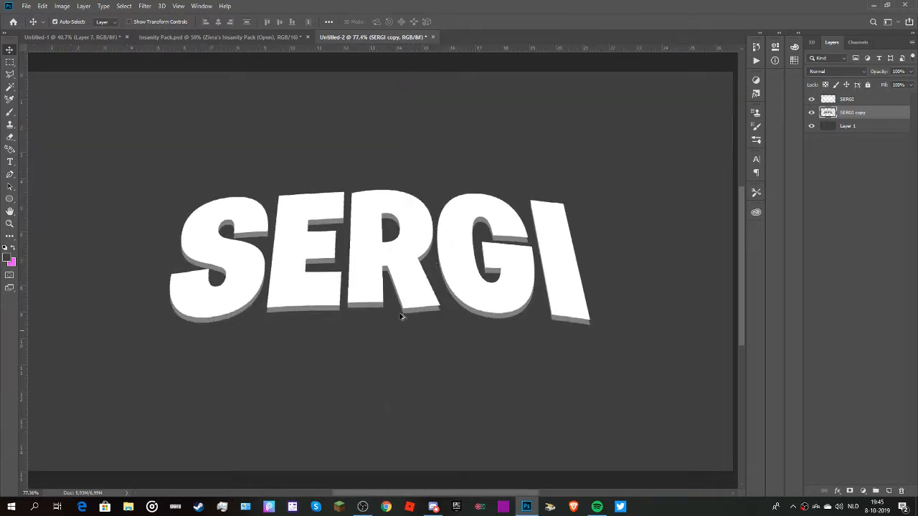
scroll(475, 332, "down", 1)
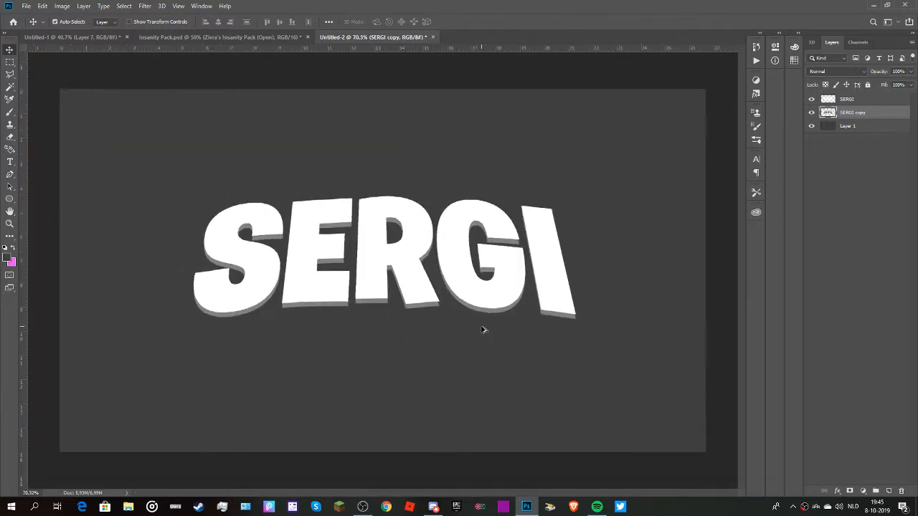
scroll(483, 330, "up", 1)
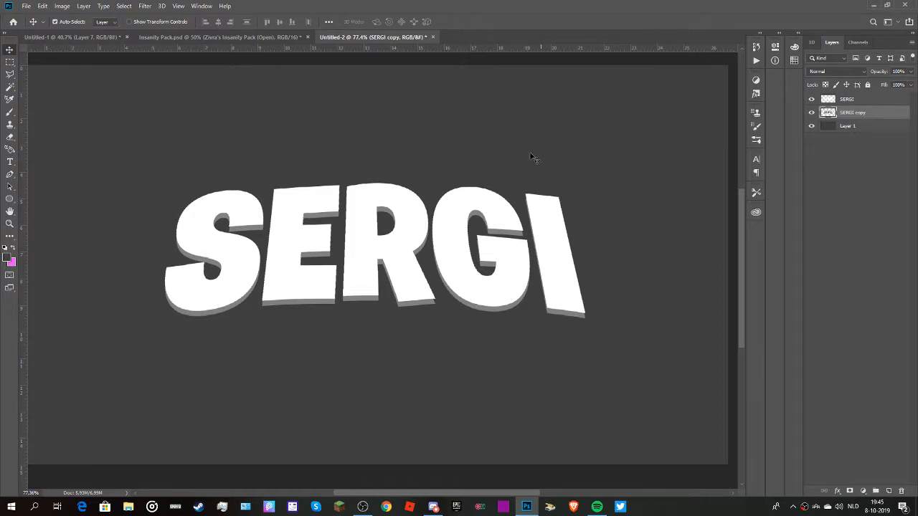
left_click_drag(10, 41, 738, 107)
left_click(737, 236)
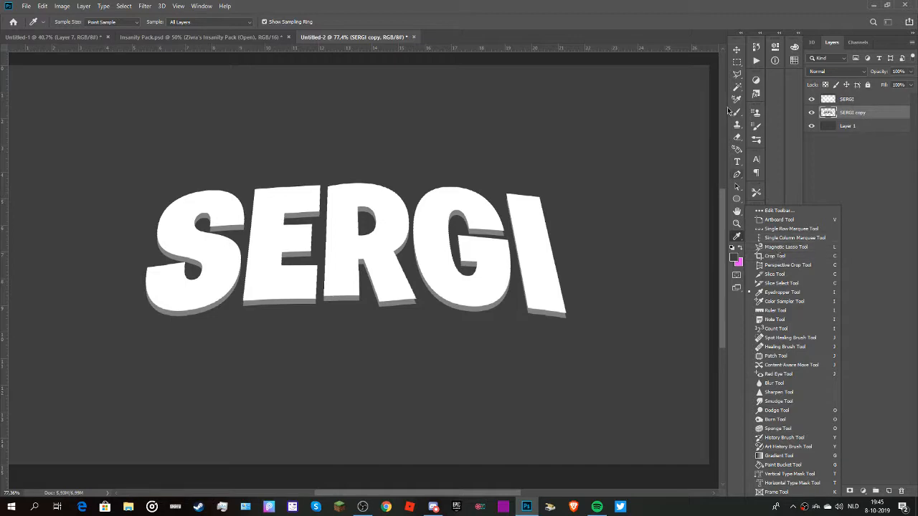
Outline the triangular gap at the end of the grey depth under the G's upper arm with the Polygonal Lasso.
left_click(737, 76)
right_click(737, 77)
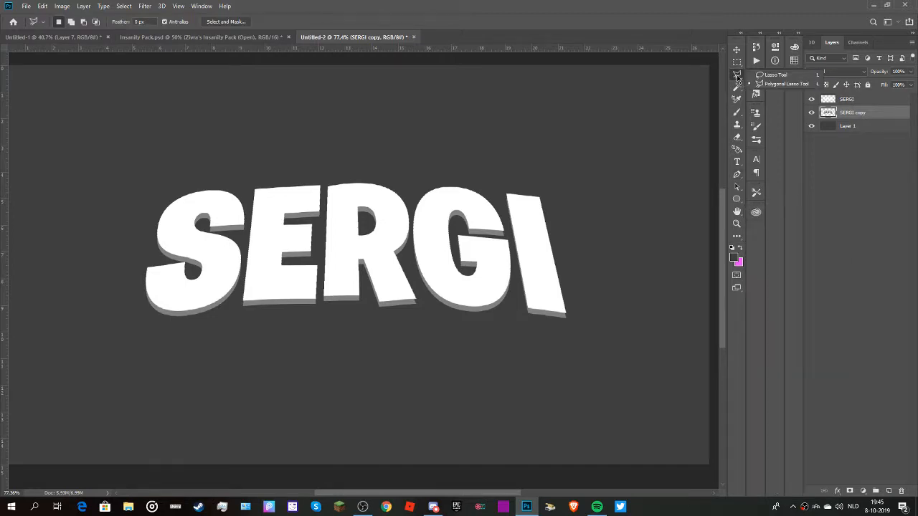
left_click(737, 79)
scroll(504, 237, "up", 5)
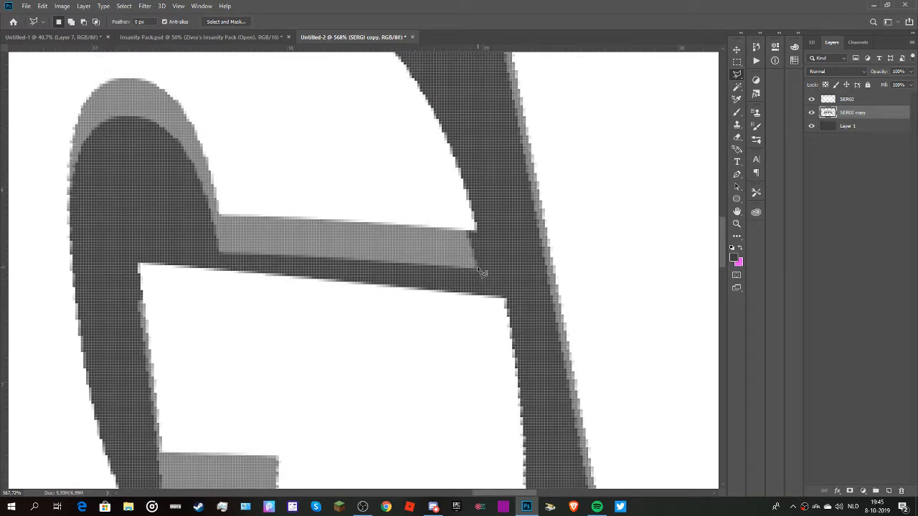
left_click(477, 268)
left_click(463, 230)
left_click(478, 268)
Set the foreground colour to the depth layer's grey, #808080, and fill the selected gap on the G with the Paint Bucket.
key("g")
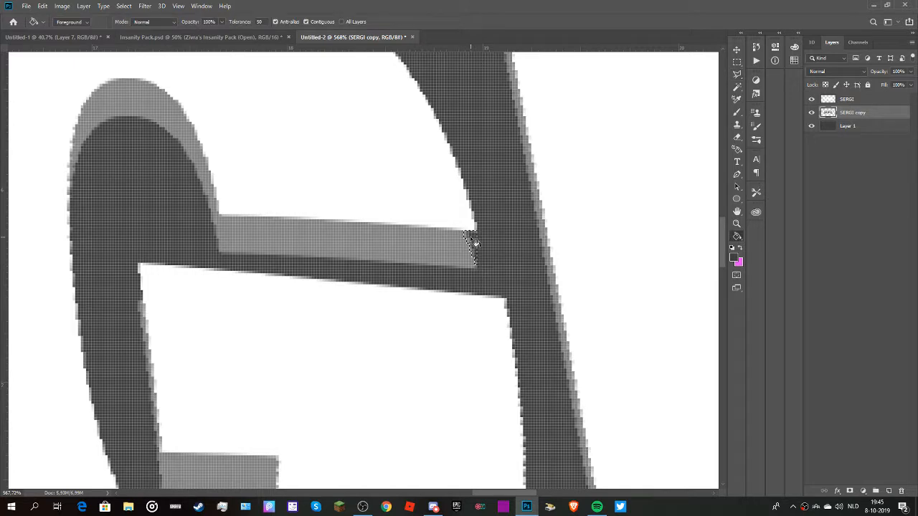
left_click(733, 258)
left_click(315, 233)
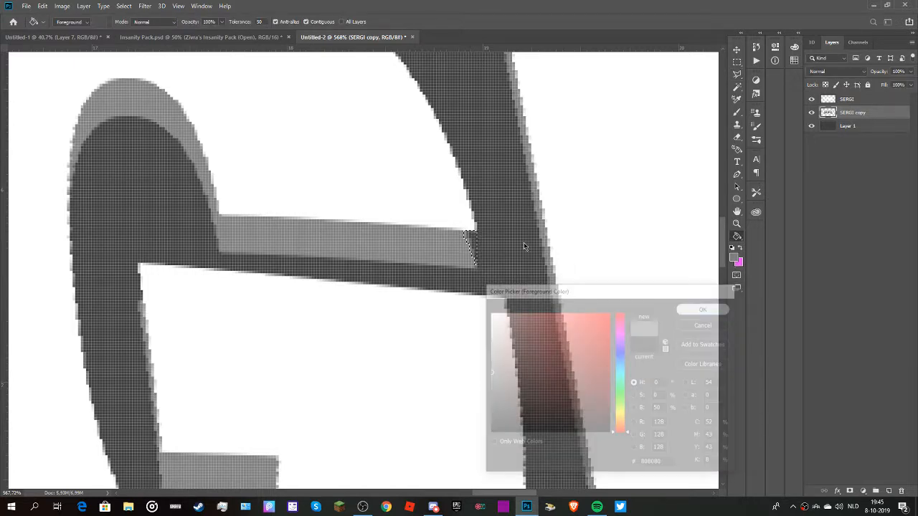
key("Return")
scroll(530, 271, "down", 10)
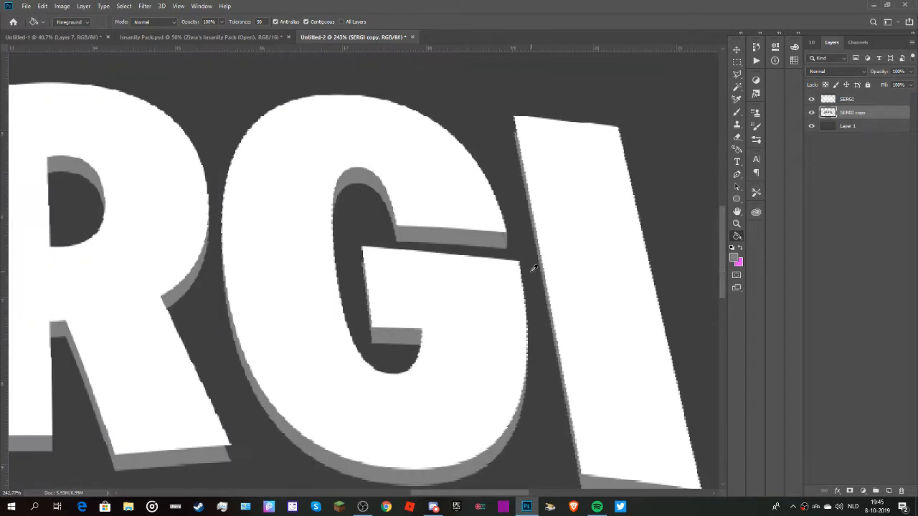
Select the gap at the I's lower outer corner with the Polygonal Lasso and fill it with the same grey.
key("l")
scroll(553, 300, "up", 10)
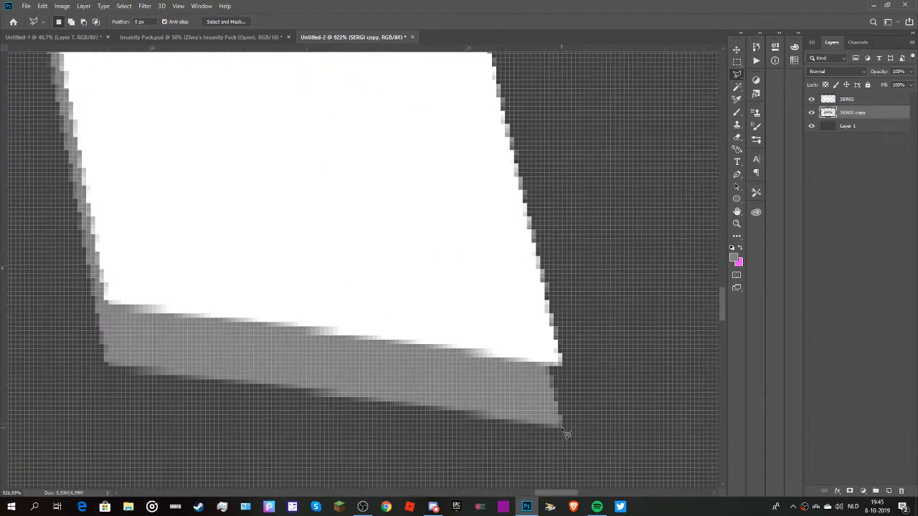
left_click(562, 428)
left_click(560, 363)
left_click(528, 388)
left_click(563, 430)
key("g")
left_click(557, 405)
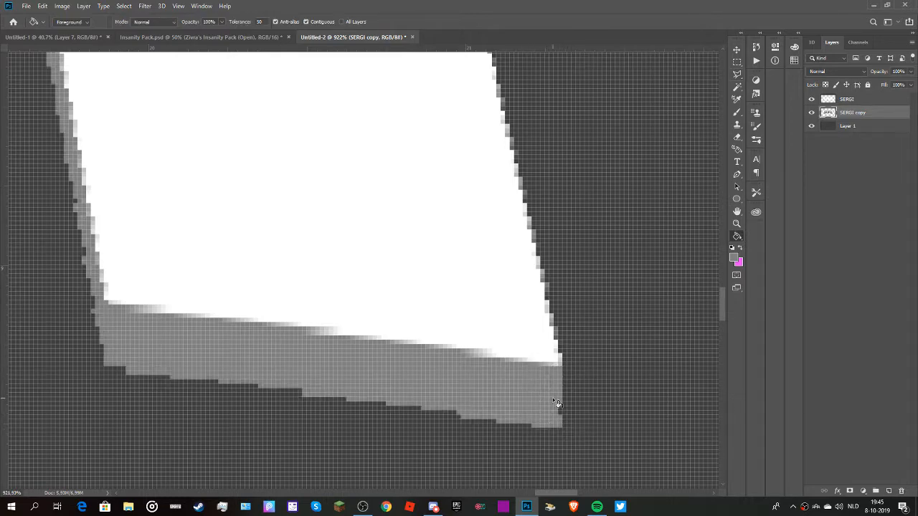
scroll(558, 380, "down", 10)
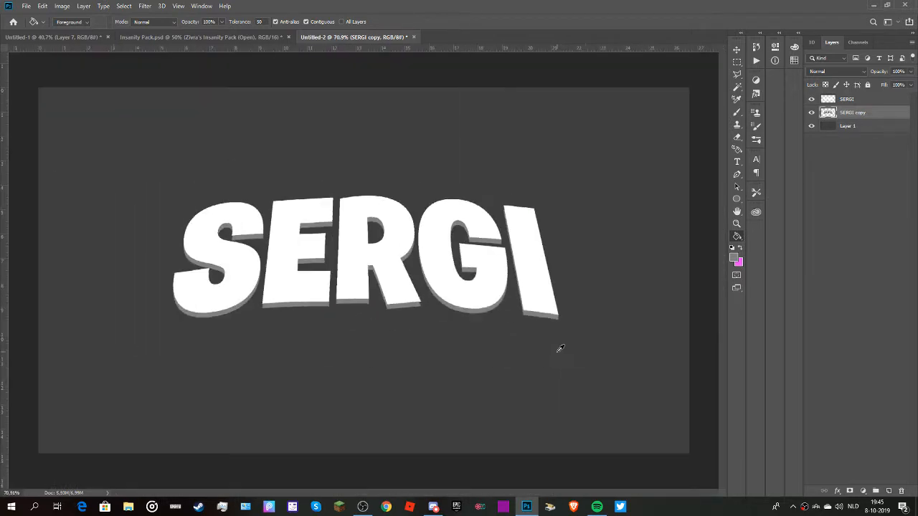
Select the gap between the I's upper corner facing the G and its grey side, and fill it with grey.
scroll(561, 356, "up", 6)
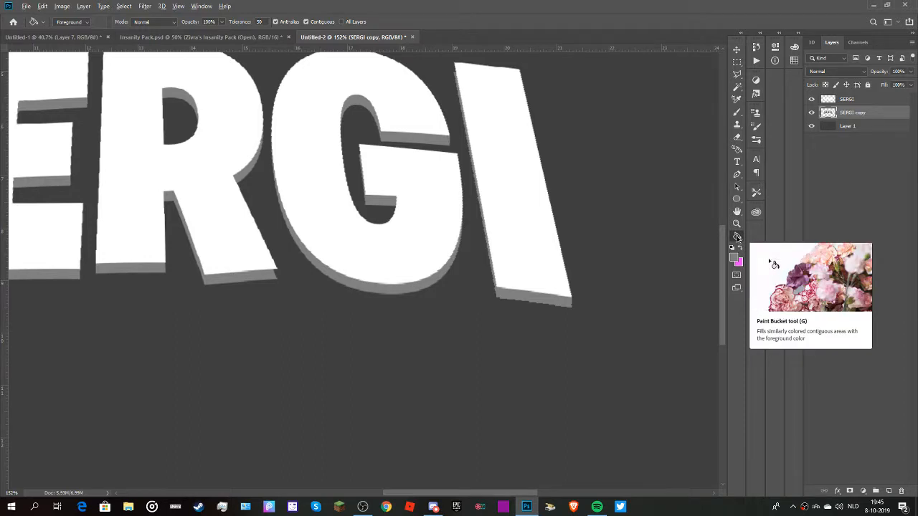
scroll(598, 231, "down", 3)
scroll(517, 88, "up", 7)
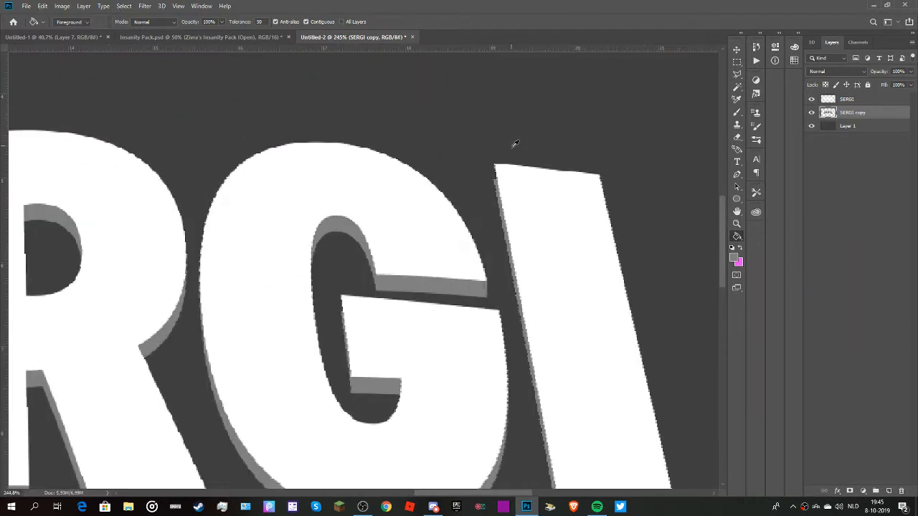
scroll(515, 149, "up", 5)
key("l")
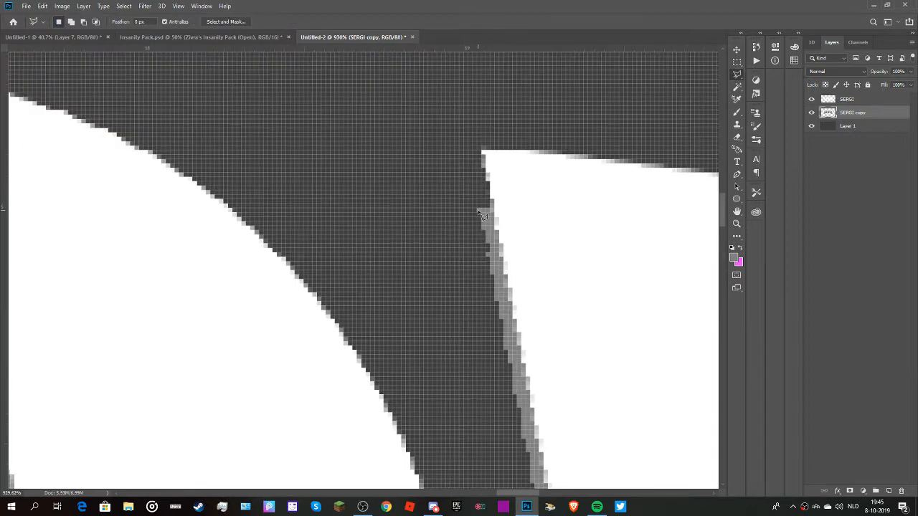
left_click(476, 208)
left_click(505, 204)
left_click(477, 210)
key("g")
scroll(490, 201, "down", 10)
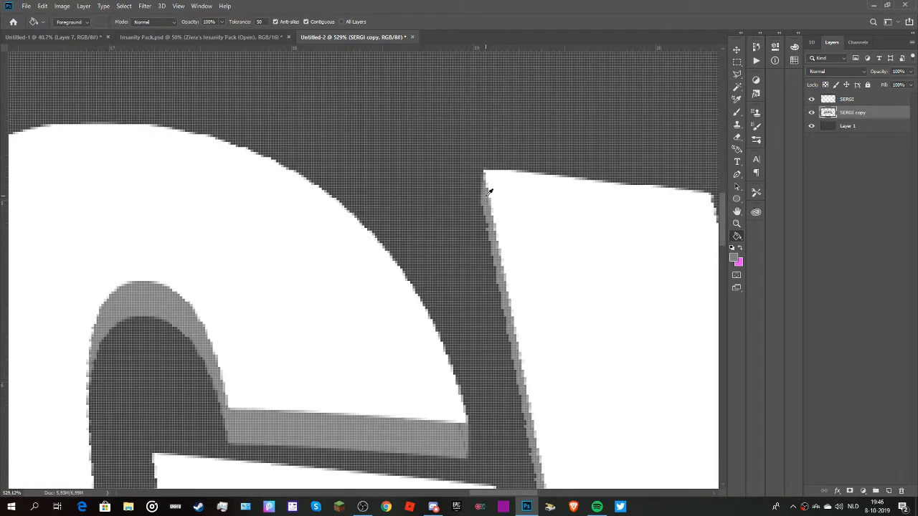
Select the gap at the lower outer corner of the R's leg with the Polygonal Lasso, fill it with the depth grey, and deselect.
scroll(306, 372, "up", 5)
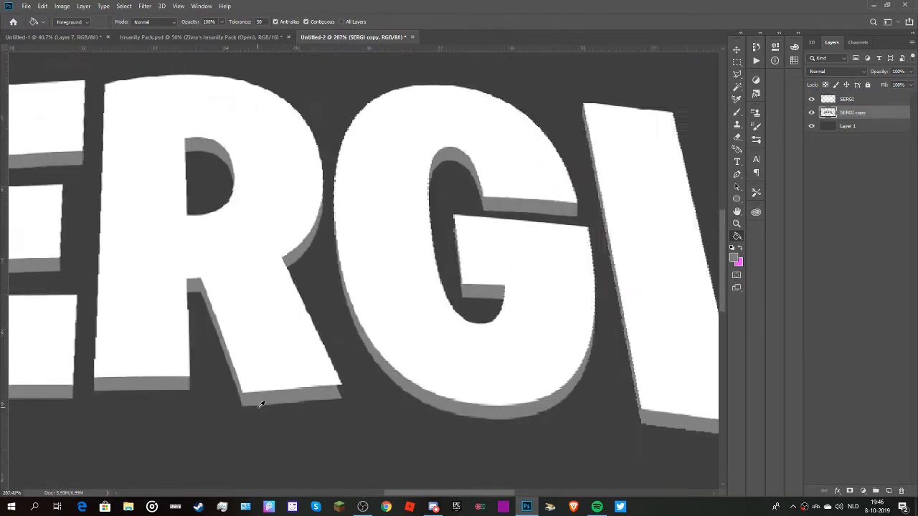
key("l")
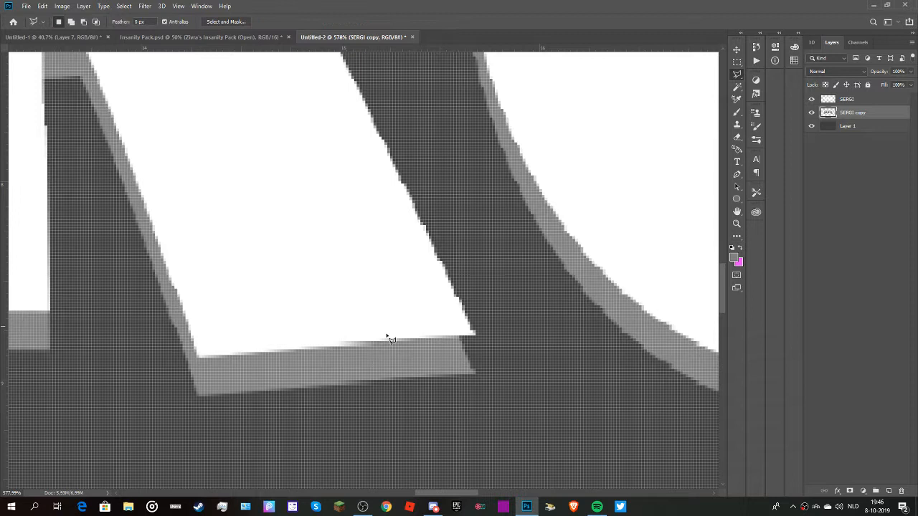
mouse_move(479, 376)
left_mouse_down()
mouse_move(476, 335)
mouse_move(440, 333)
mouse_move(432, 362)
mouse_move(479, 379)
left_mouse_up()
key("g")
left_click(473, 363)
key("ctrl+d")
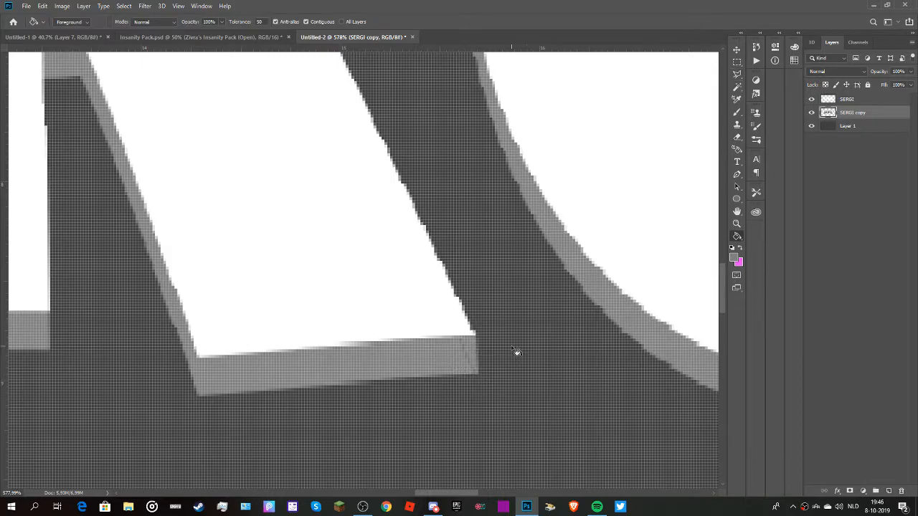
scroll(516, 351, "down", 10)
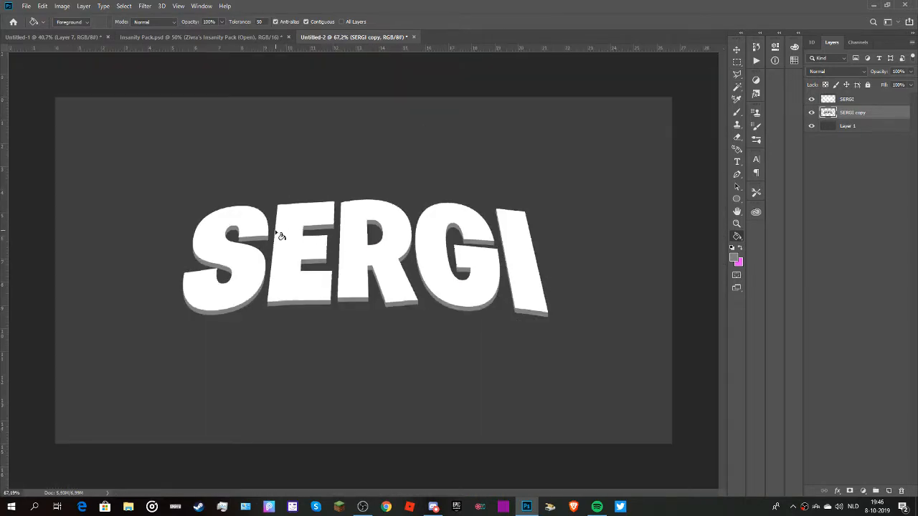
key("l")
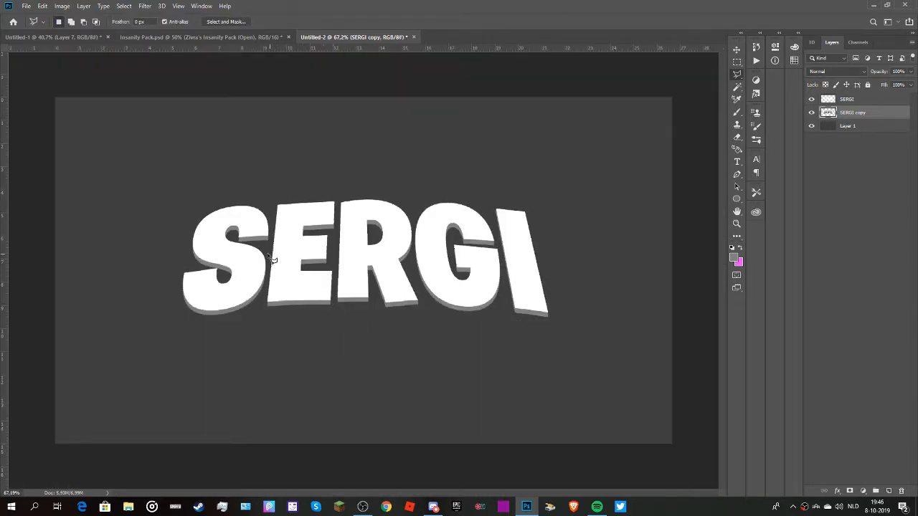
scroll(467, 260, "down", 2)
scroll(464, 260, "up", 2)
scroll(467, 266, "down", 3)
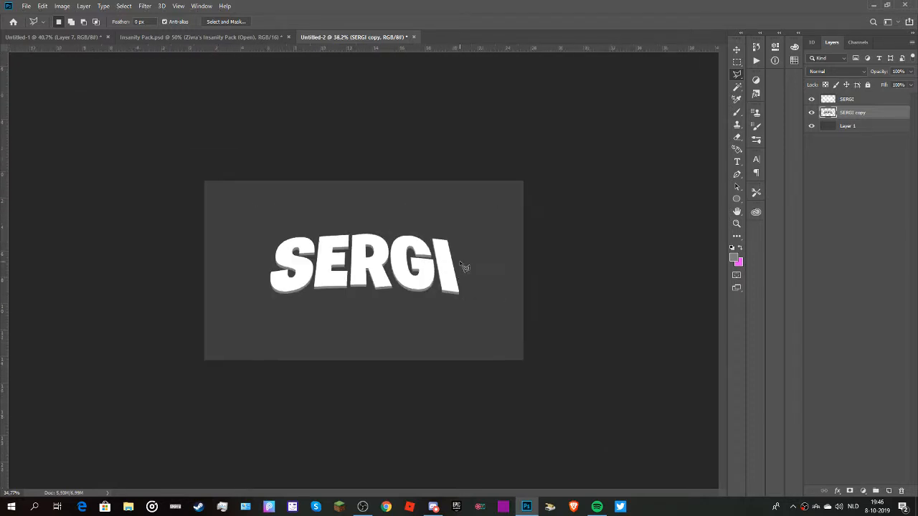
scroll(459, 294, "up", 1)
scroll(459, 294, "down", 3)
scroll(449, 292, "up", 2)
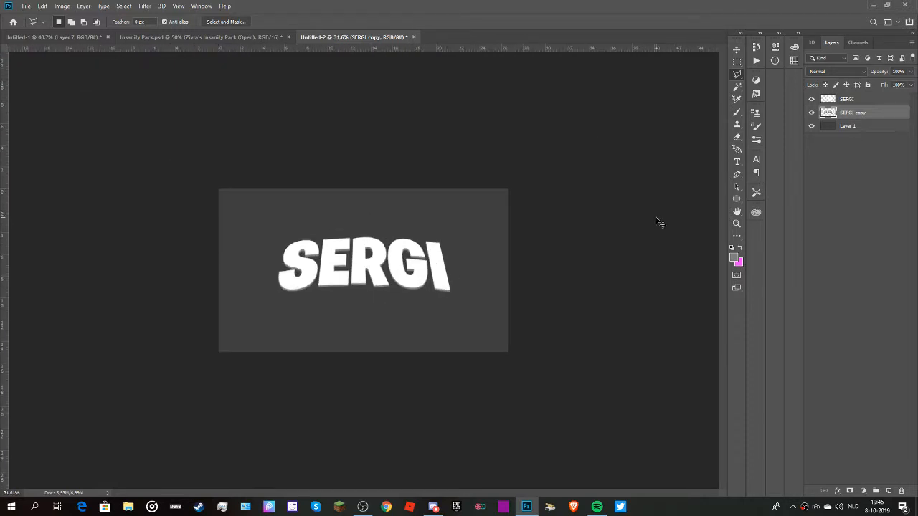
Darken the grey depth layer with Hue/Saturation by setting its Lightness to -13.
key("ctrl+u")
left_click_drag(649, 364, 655, 364)
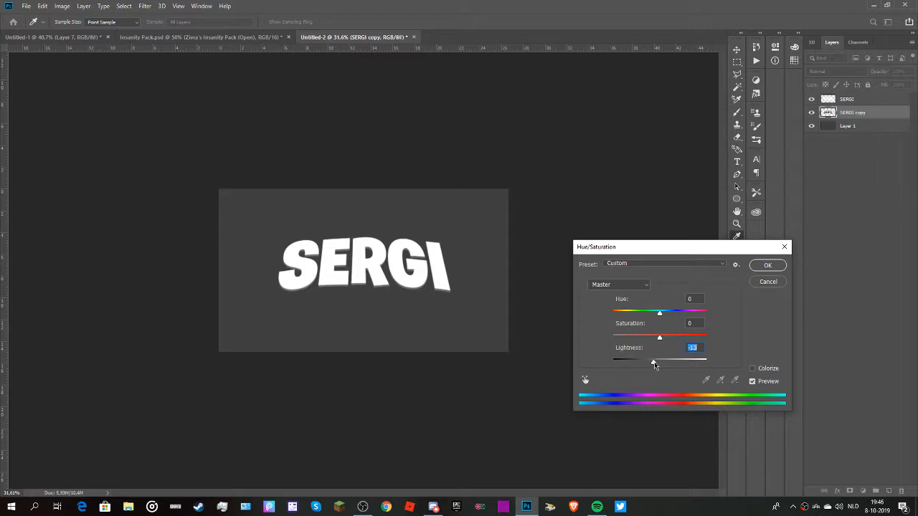
left_click(777, 268)
Select both the white name layer and its grey depth copy, and enlarge them together to nearly fill the canvas width.
scroll(278, 303, "up", 10)
scroll(278, 303, "up", 5)
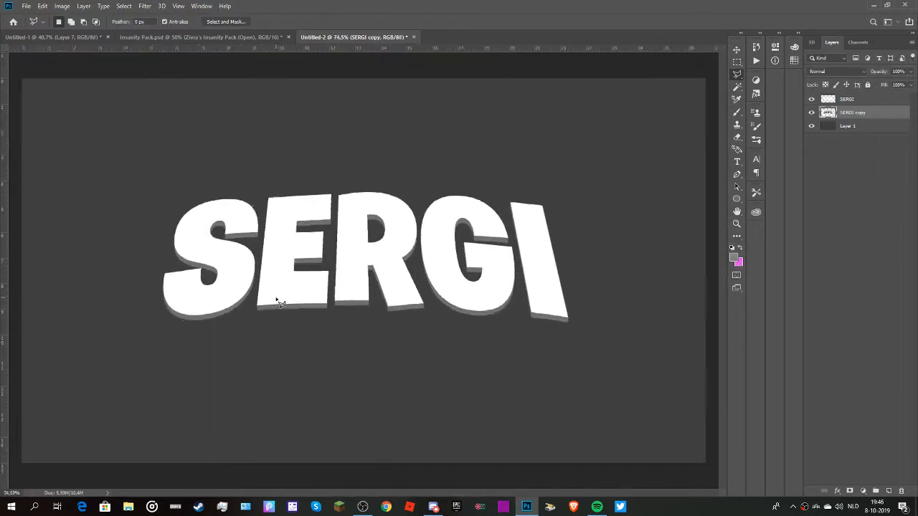
scroll(674, 194, "down", 5)
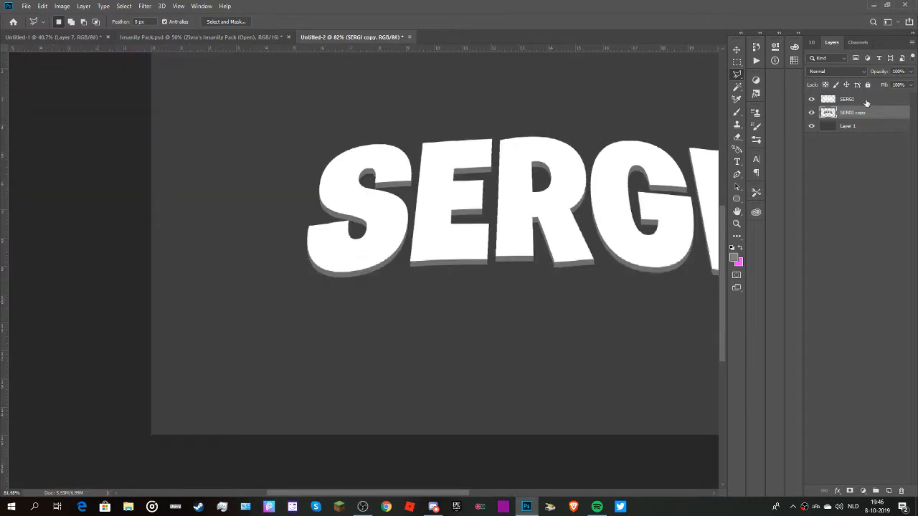
left_click(866, 101)
left_click(863, 114, "shift")
scroll(527, 305, "down", 8)
key("ctrl+t")
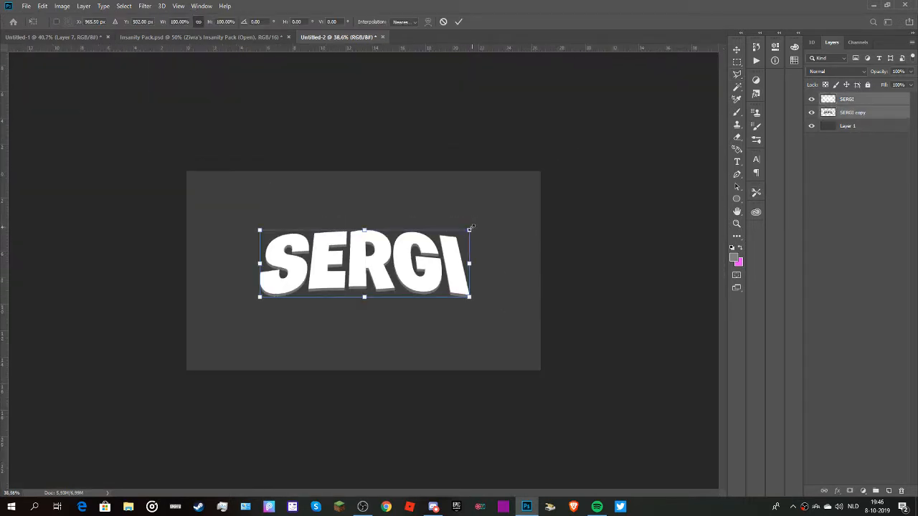
mouse_move(470, 228)
left_mouse_down()
mouse_move(570, 184)
mouse_move(474, 267)
left_mouse_up()
key("Return")
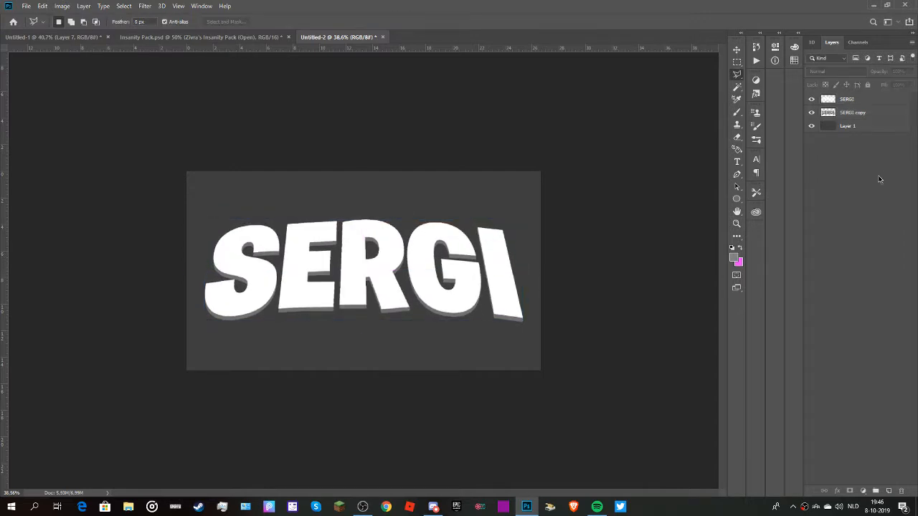
Select the grey depth layer and set the foreground colour to black, #000000.
key("l")
scroll(395, 312, "up", 7)
scroll(395, 311, "down", 6)
scroll(342, 279, "up", 5)
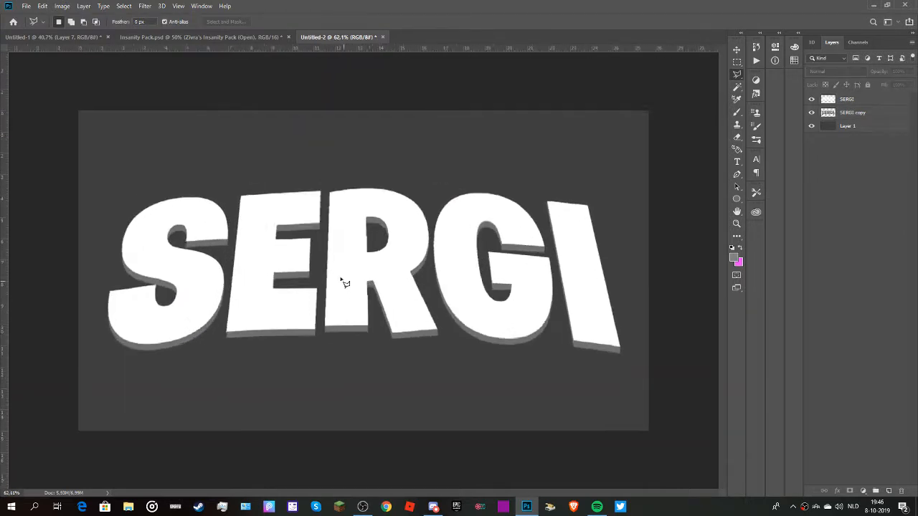
left_click(863, 100)
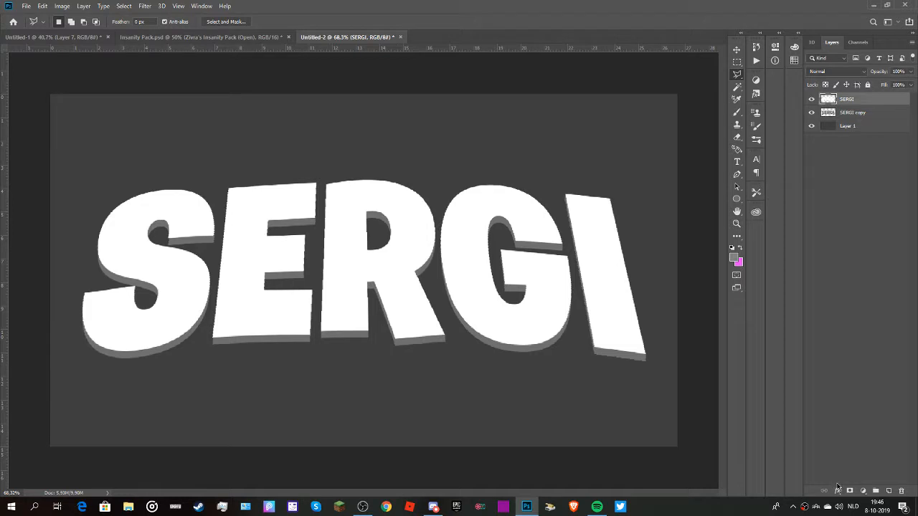
left_click(872, 116)
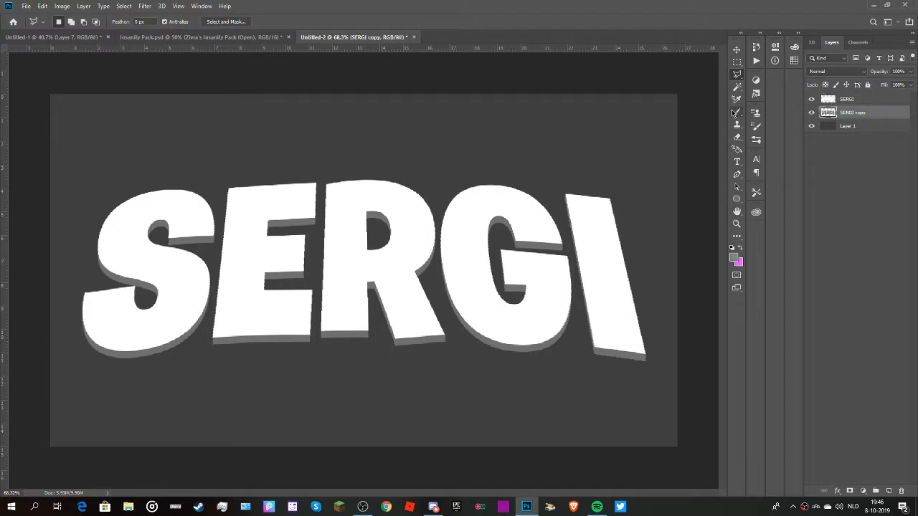
key("i")
left_click(733, 257)
left_click_drag(589, 347, 489, 433)
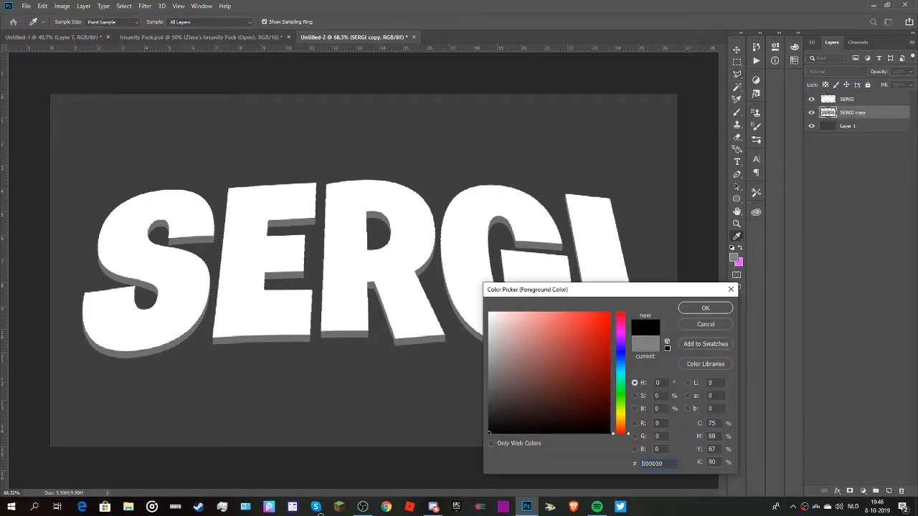
left_click(701, 307)
Choose the Brush tool, add a new layer directly above the grey depth copy, and clip it to that copy.
key("b")
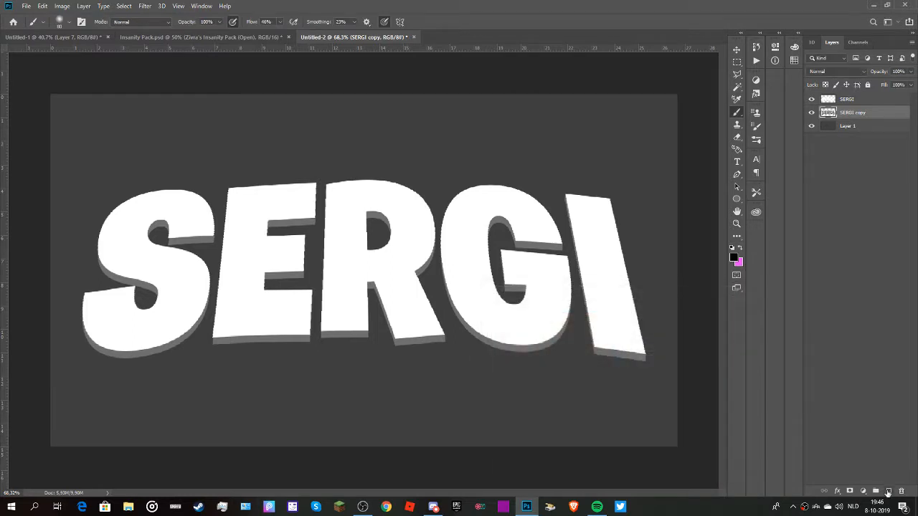
left_click(888, 492)
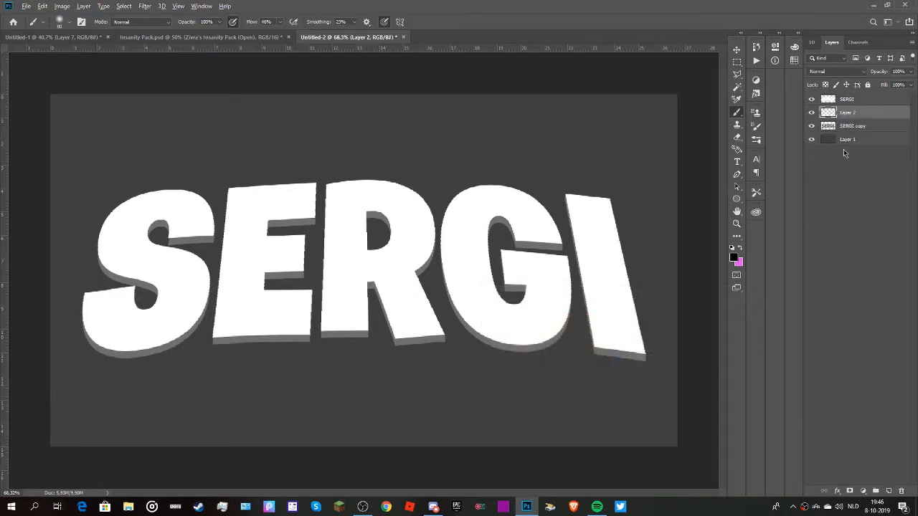
right_click(844, 118)
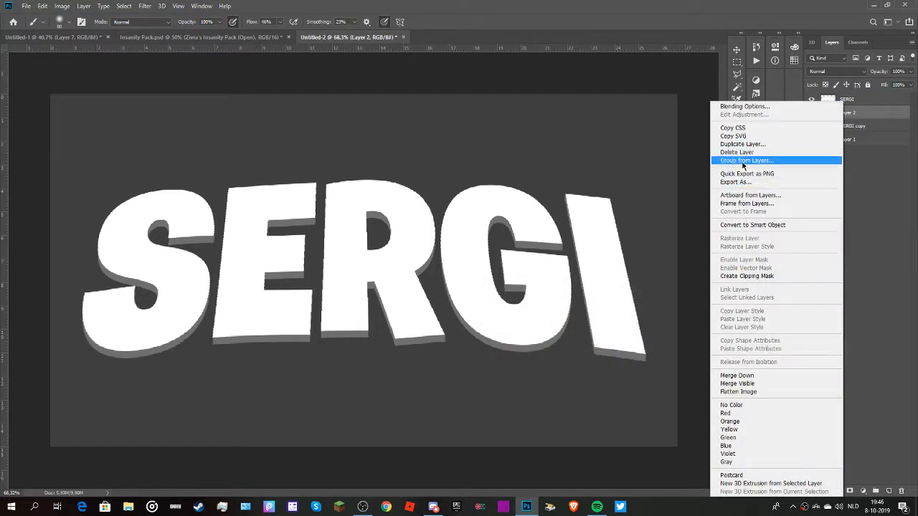
left_click(800, 275)
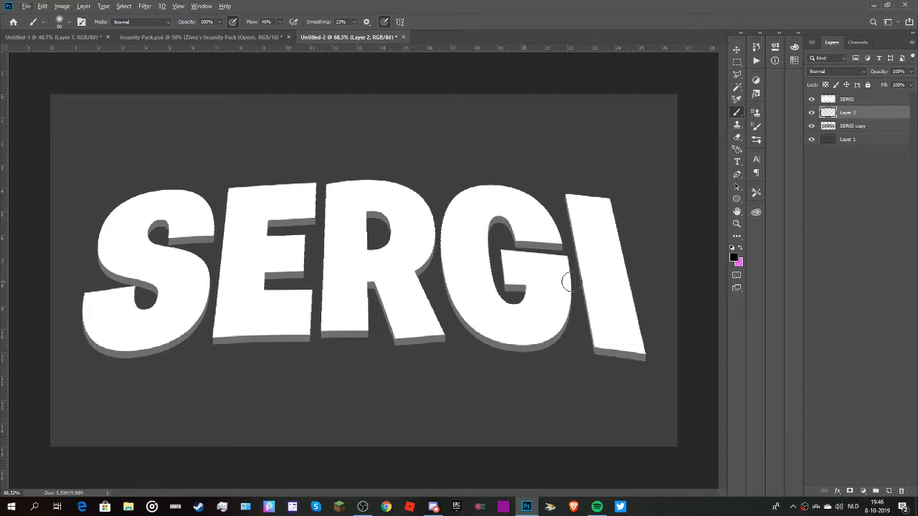
left_click(846, 117, "alt")
scroll(516, 248, "up", 12)
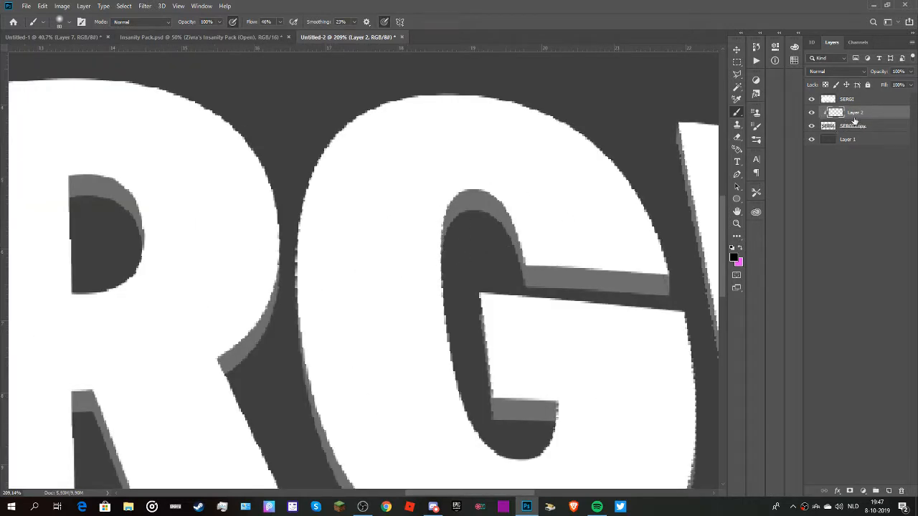
right_click(854, 121)
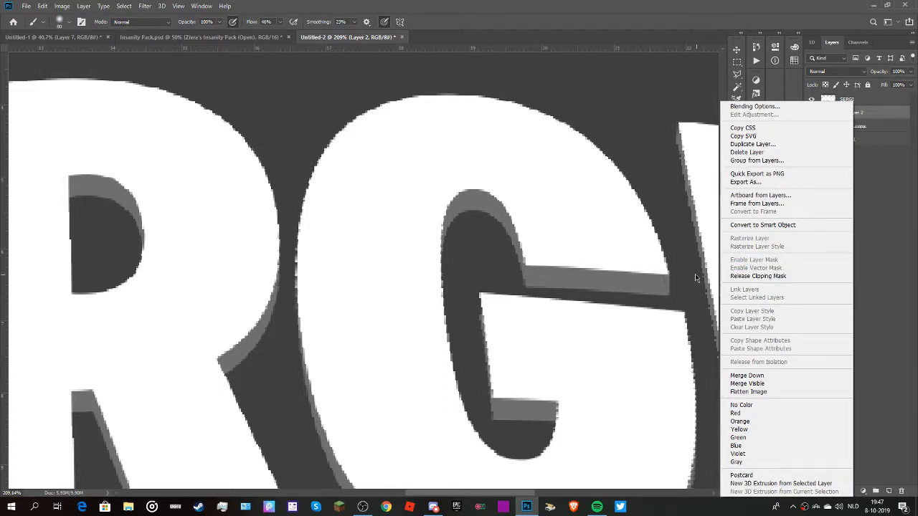
left_click(899, 309)
Reduce the brush size to 25 px and keep the clipped shading layer selected for painting.
scroll(473, 208, "down", 1)
scroll(496, 197, "up", 2)
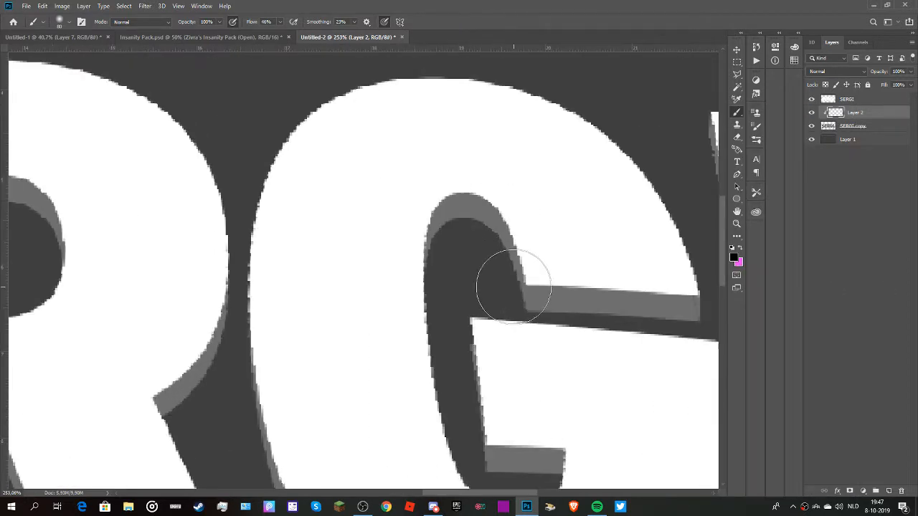
key("bracketleft")
key("bracketleft")
key("bracketleft")
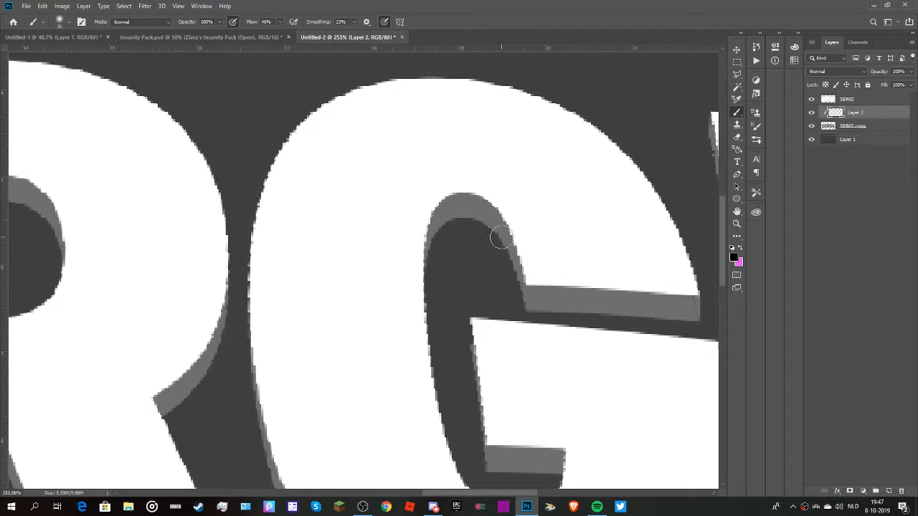
left_click(63, 21)
left_click(878, 207)
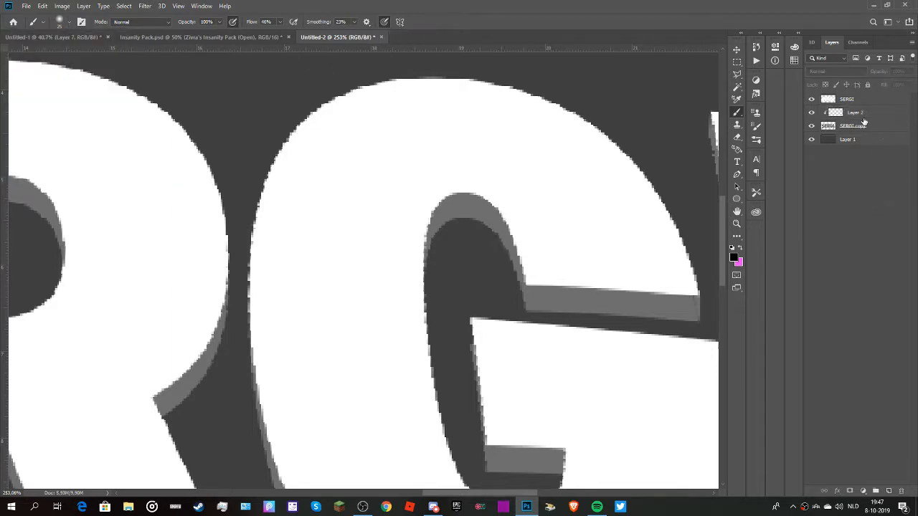
left_click(862, 116)
Enlarge the brush to 45 px and paint black shading on the G's inner depth, at the crossbar's inner end and under the upper arm's corner.
scroll(584, 237, "down", 3)
scroll(576, 349, "up", 3)
scroll(572, 377, "down", 4)
scroll(574, 375, "up", 5)
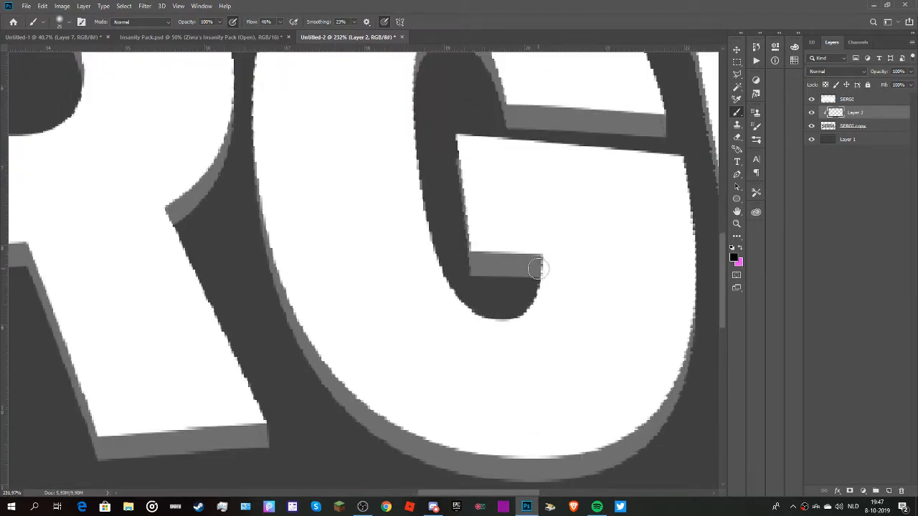
scroll(566, 263, "down", 3)
scroll(562, 269, "up", 2)
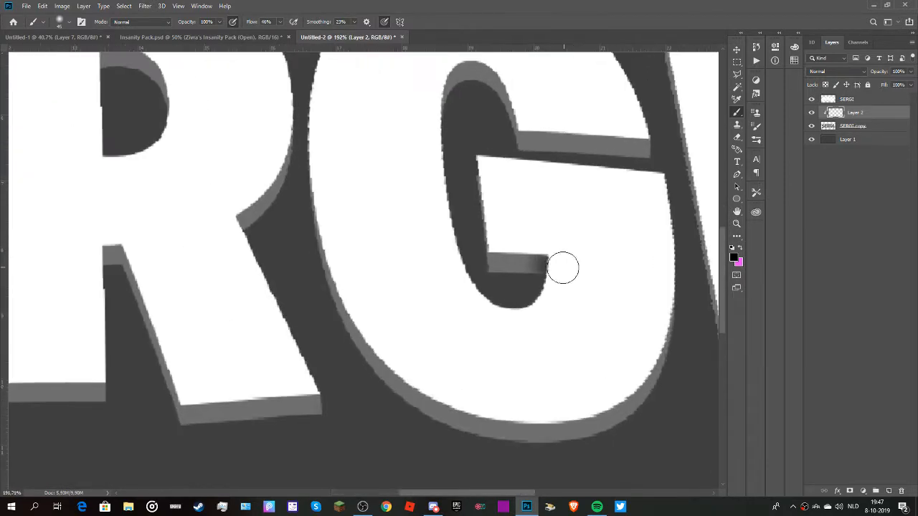
scroll(590, 137, "up", 3)
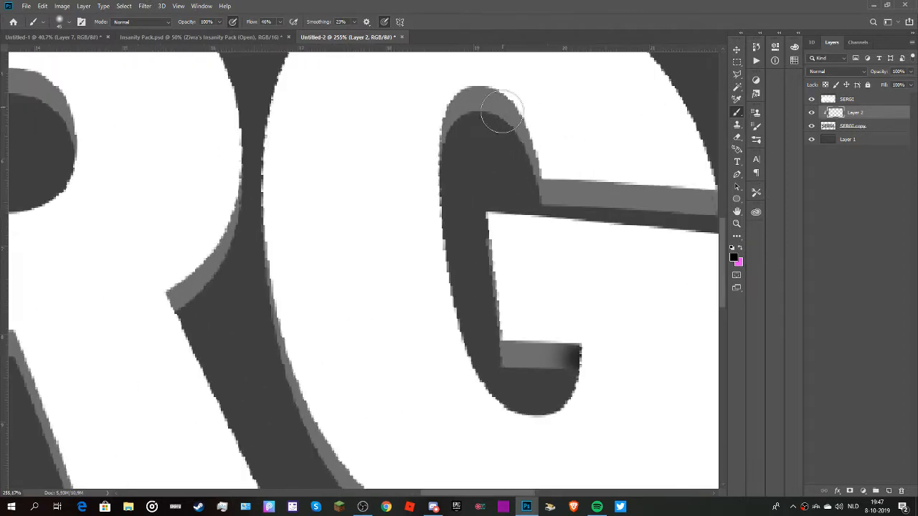
left_click_drag(527, 189, 541, 190)
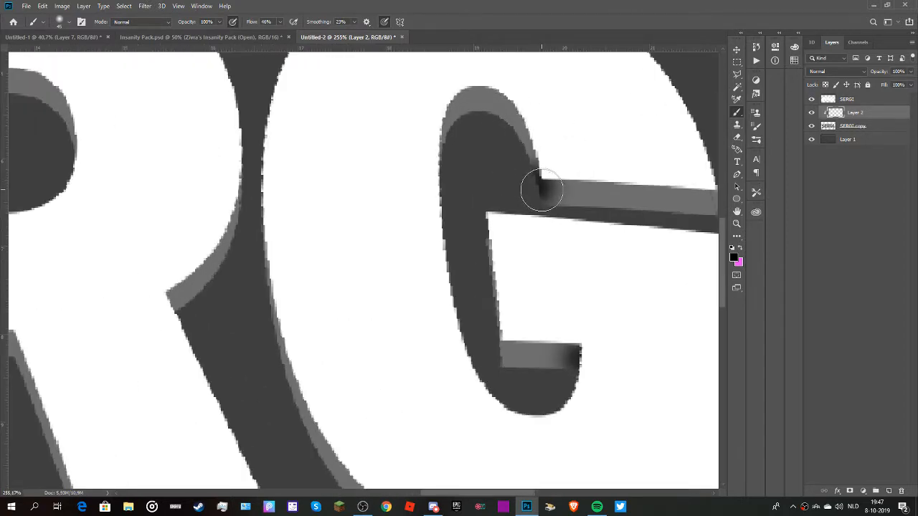
Paint black shading on the G's outer depth, along its lower side facing the I and on its bottom curve facing the R.
scroll(583, 170, "down", 4)
scroll(600, 237, "up", 1)
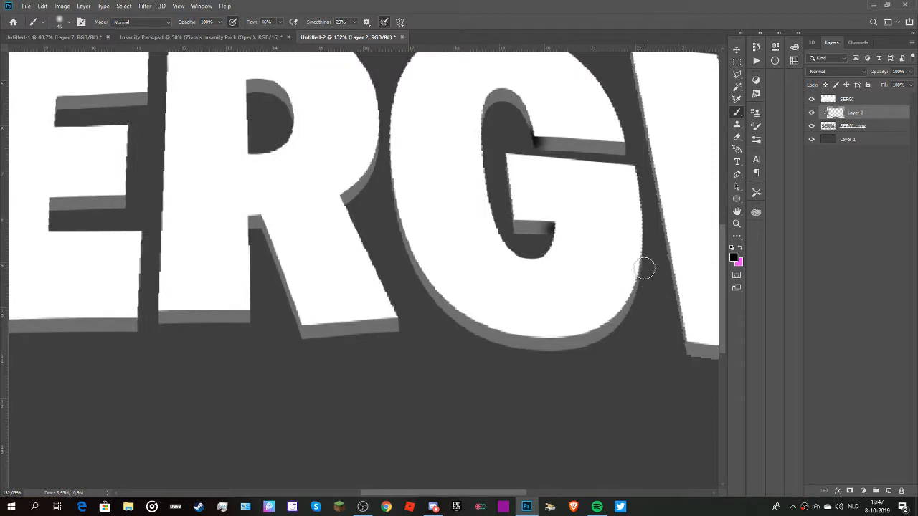
left_click_drag(644, 268, 635, 280)
left_click_drag(475, 331, 466, 326)
Paint black shading at both ends of the grey depth strip beneath the I.
scroll(604, 327, "down", 6)
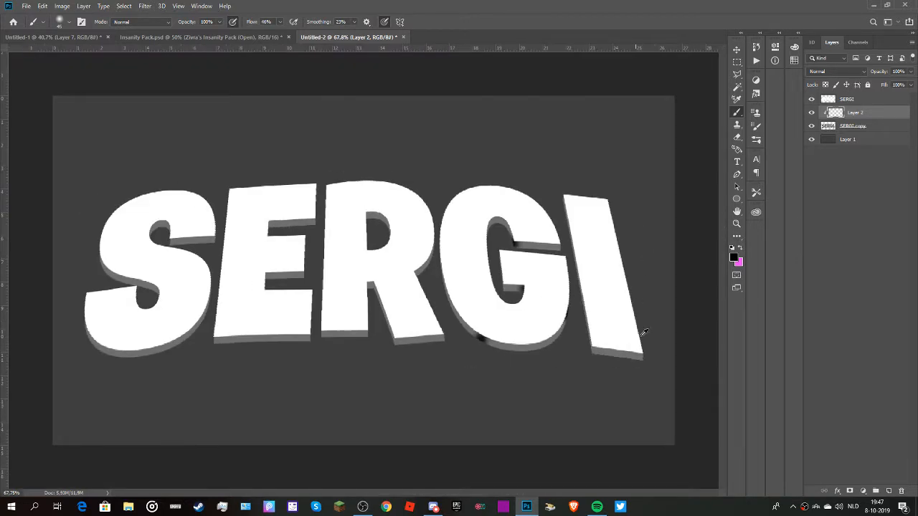
scroll(644, 332, "up", 6)
mouse_move(609, 359)
left_mouse_down()
mouse_move(594, 349)
mouse_move(606, 353)
left_mouse_up()
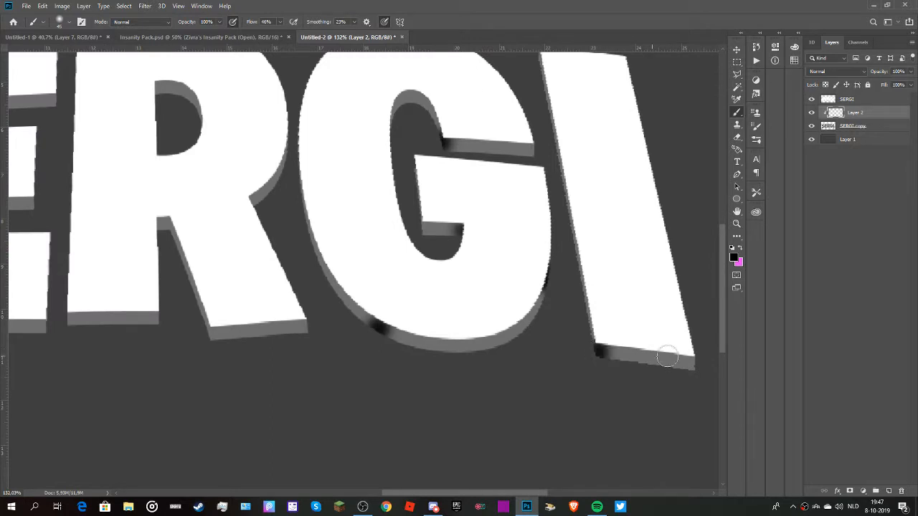
left_click_drag(667, 356, 694, 373)
Paint black shading at both bottom corners of the grey depth beneath the R's diagonal leg.
scroll(612, 208, "down", 5)
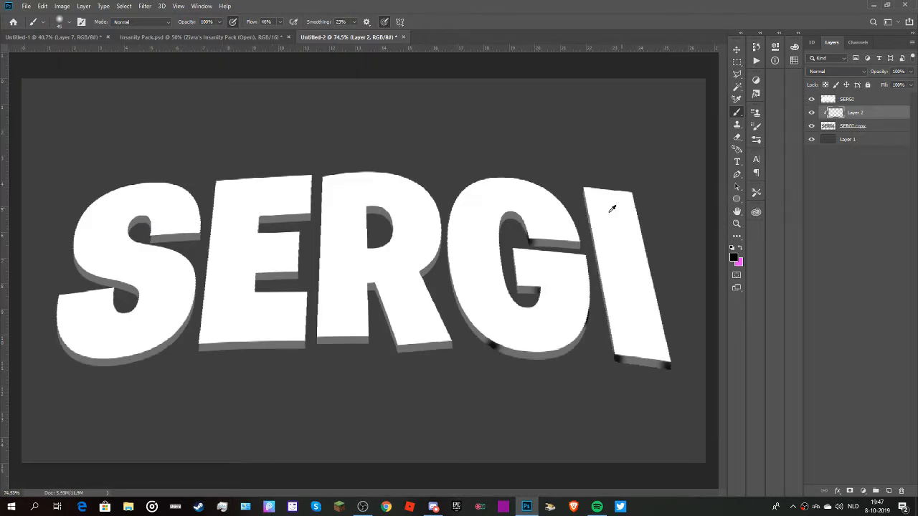
scroll(353, 278, "up", 3)
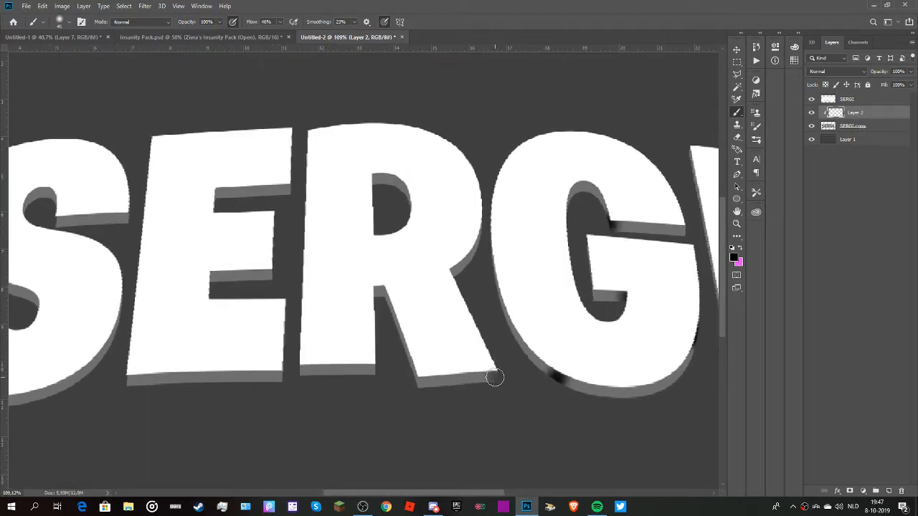
left_click_drag(494, 377, 416, 383)
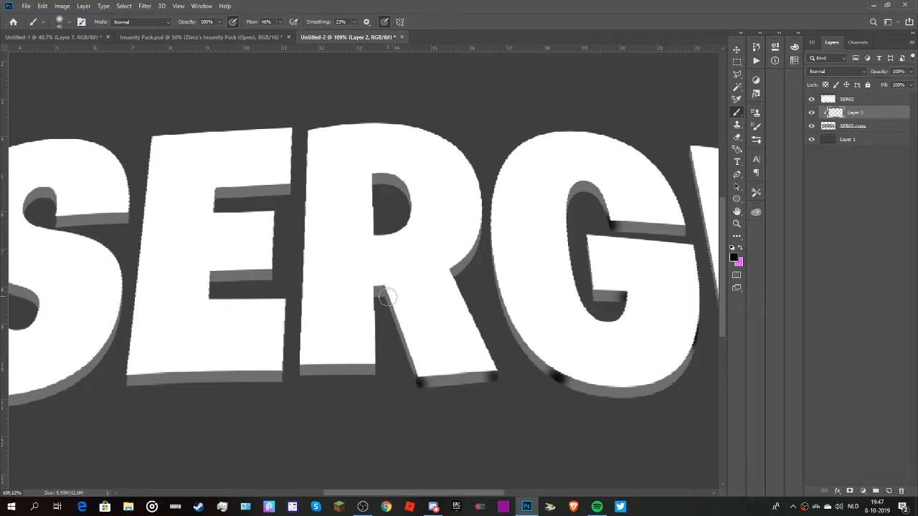
Paint black shading on the R's grey depth, in the notch between its legs, at both stem ends and at the inner counter's corner.
left_click_drag(385, 297, 380, 290)
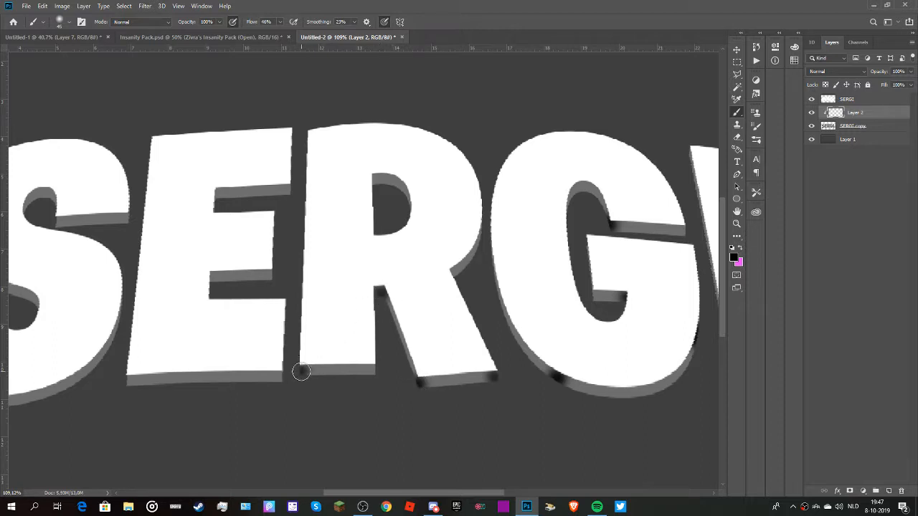
left_click_drag(301, 372, 375, 369)
scroll(412, 192, "down", 1)
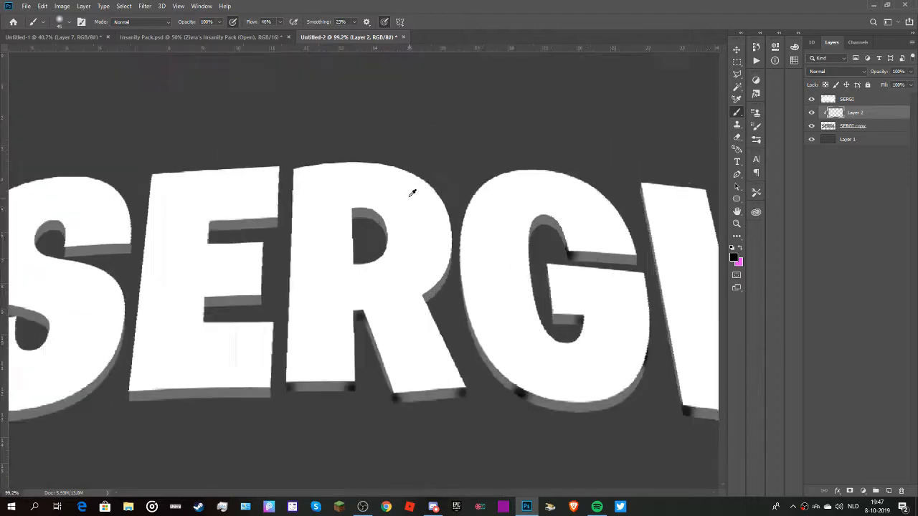
scroll(412, 192, "up", 5)
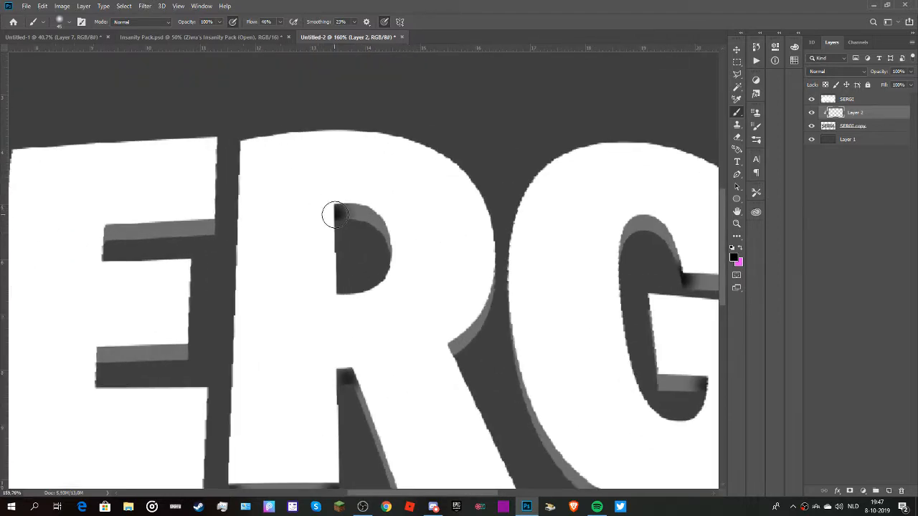
Paint black shading at both ends of each grey depth strip on the E, under the upper arm, middle arm and base.
scroll(440, 194, "down", 6)
scroll(281, 221, "up", 5)
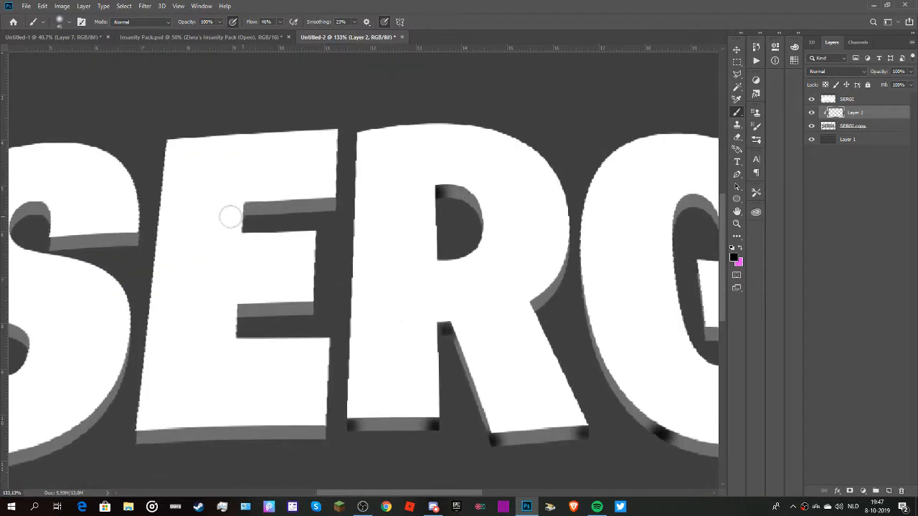
left_click_drag(244, 209, 333, 203)
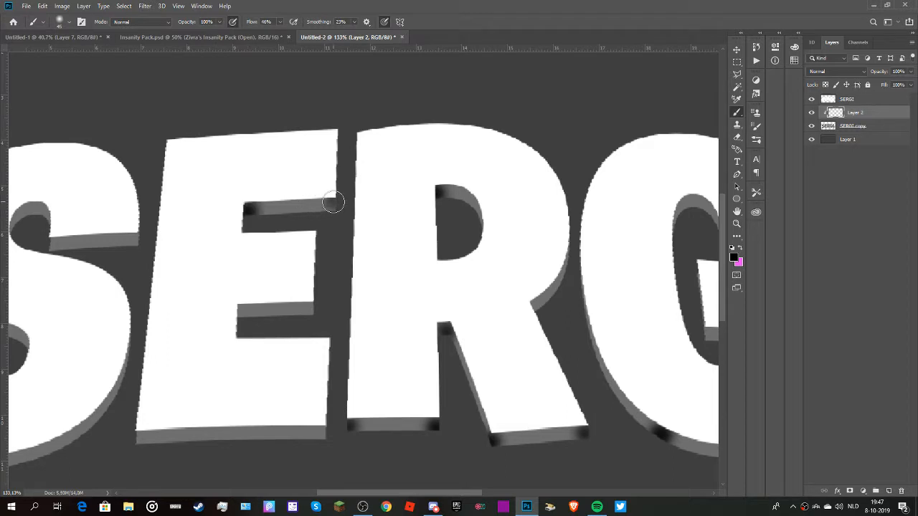
left_click_drag(239, 310, 249, 310)
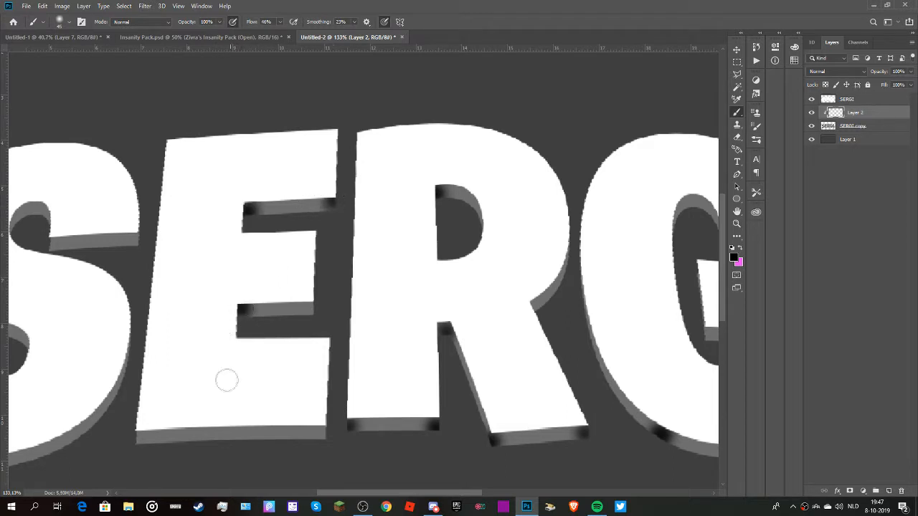
left_click_drag(138, 439, 142, 436)
left_click_drag(313, 432, 320, 434)
left_click_drag(316, 310, 312, 309)
Paint black shading on the S's depth, under both ends of the upper arm, inside the lower curl and on the outer curve.
scroll(326, 197, "down", 6)
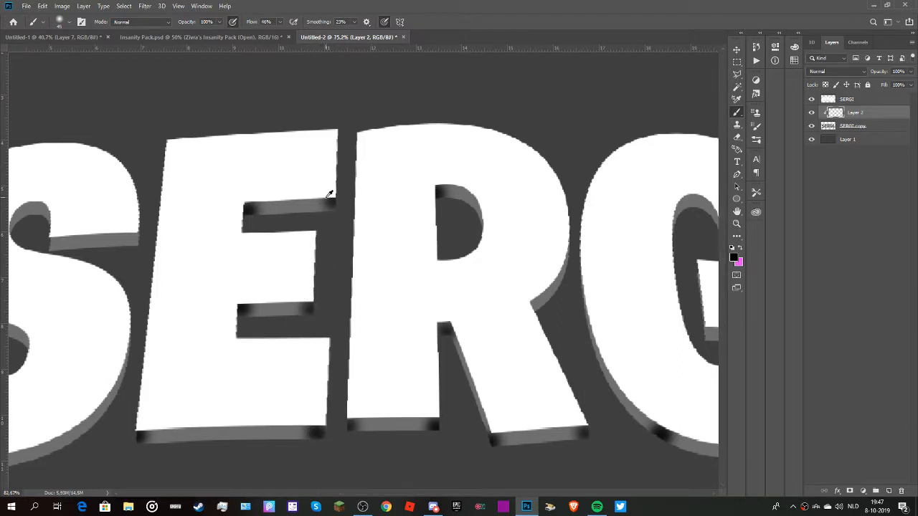
scroll(329, 193, "down", 4)
scroll(172, 242, "up", 6)
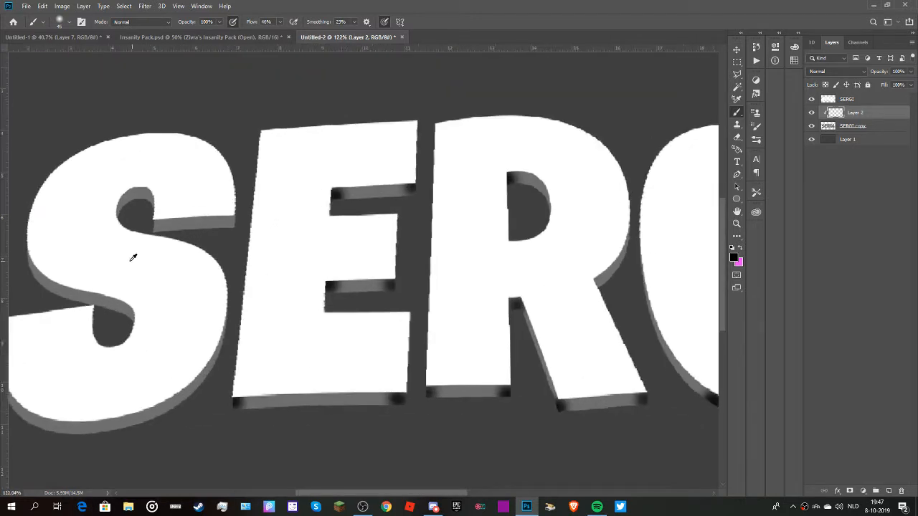
scroll(139, 207, "up", 2)
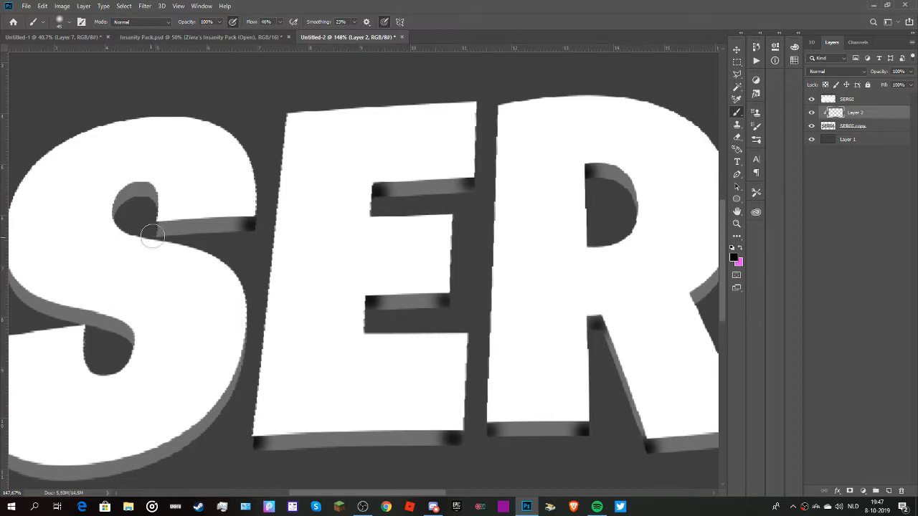
scroll(140, 284, "down", 2)
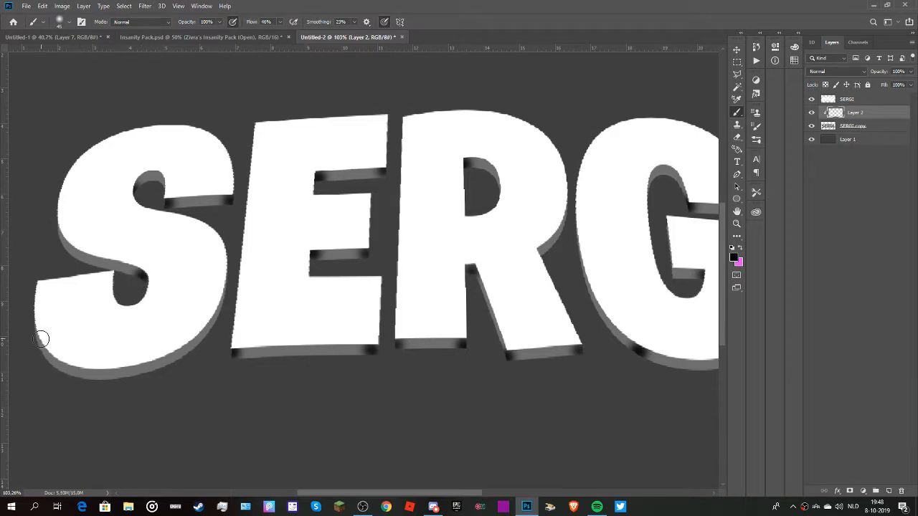
left_click(219, 308)
Lower the opacity of the brushed shading layer, Layer 2, to 54%.
scroll(280, 292, "down", 8)
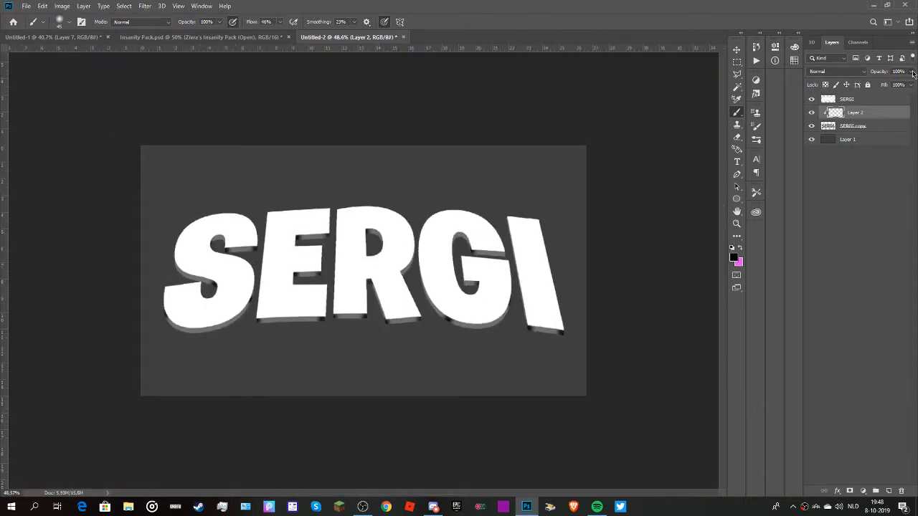
left_click(913, 73)
left_click(894, 85)
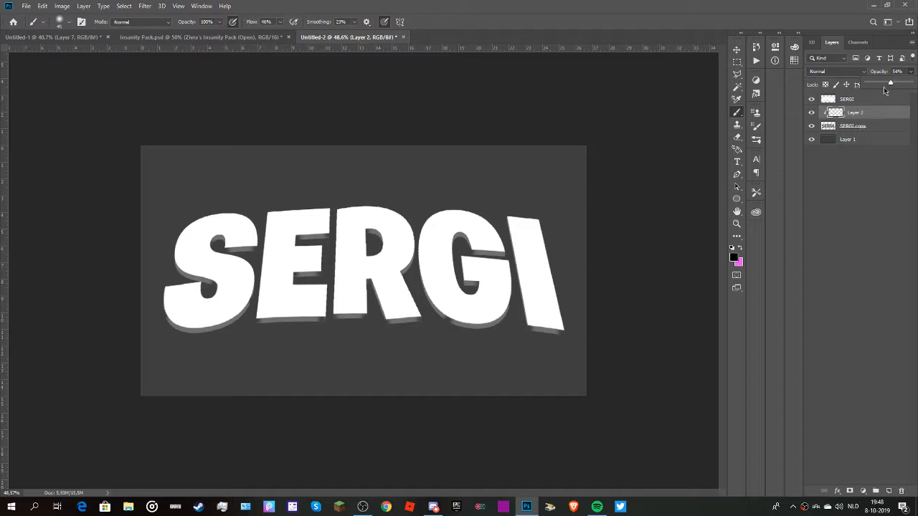
left_click(868, 114)
Examine the softened corner shading along the letters' lower edges and across the whole name text.
scroll(337, 354, "down", 3)
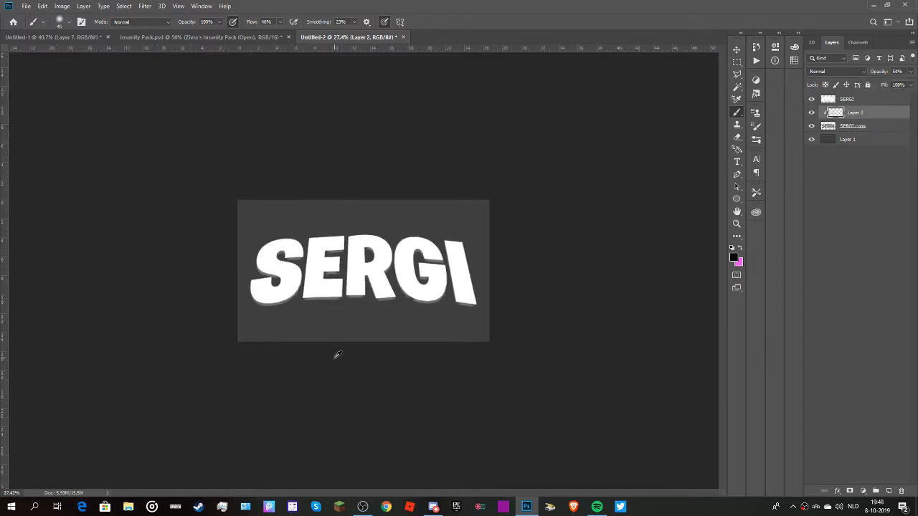
scroll(337, 354, "up", 8)
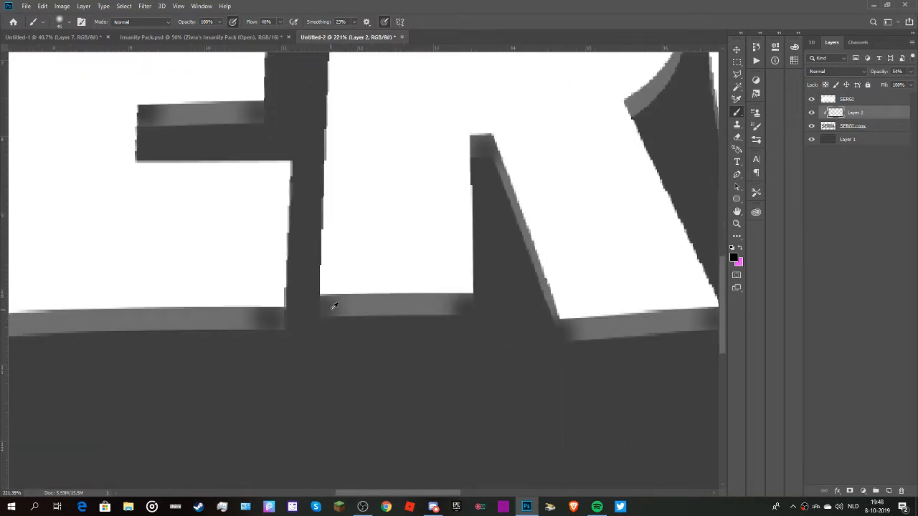
scroll(328, 311, "down", 2)
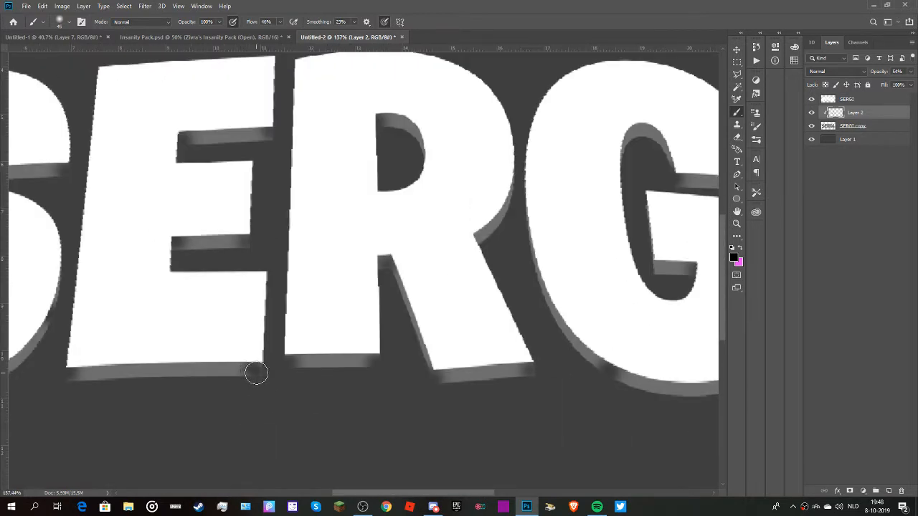
scroll(256, 373, "down", 1)
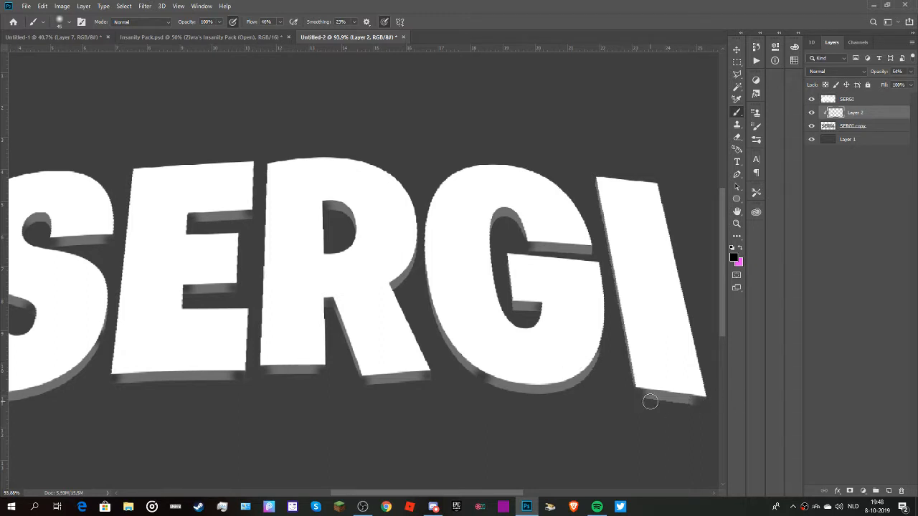
scroll(674, 437, "down", 2)
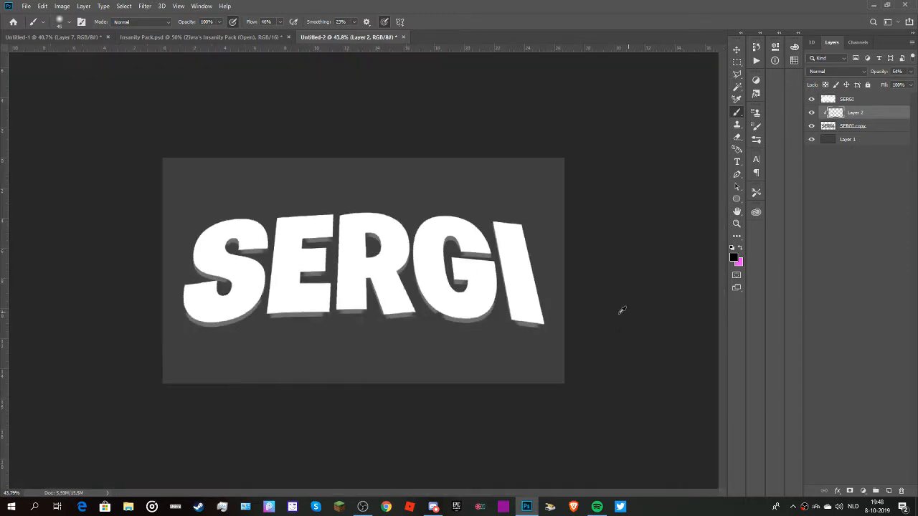
scroll(351, 324, "down", 1)
scroll(351, 323, "up", 2)
scroll(358, 251, "up", 1)
scroll(371, 154, "down", 1)
scroll(367, 187, "down", 3)
scroll(365, 213, "up", 2)
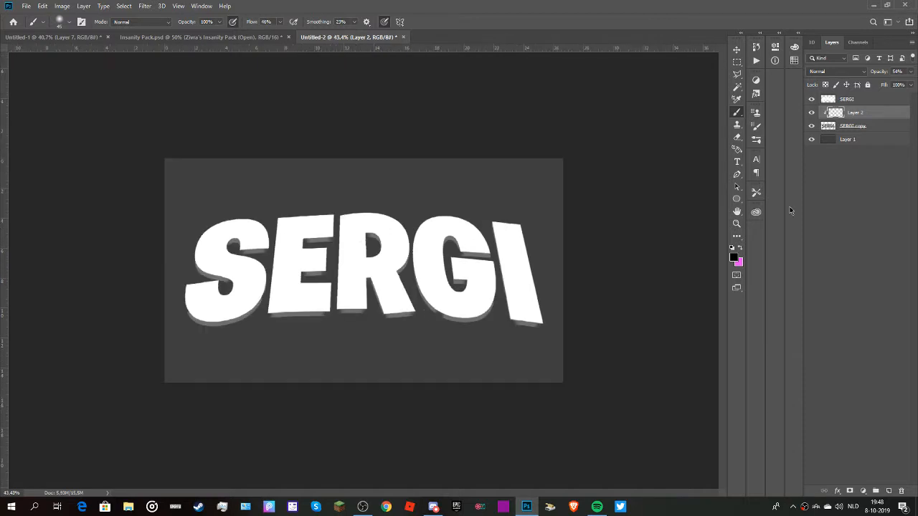
Add a linear black-to-white Gradient Overlay at 90° in Normal blend mode to the white text face layer.
left_click(846, 100)
left_click(837, 491)
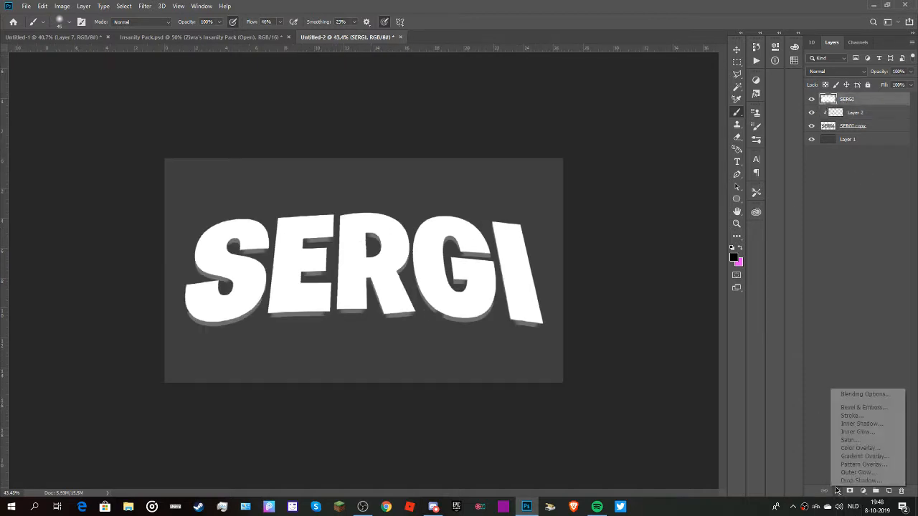
left_click(850, 456)
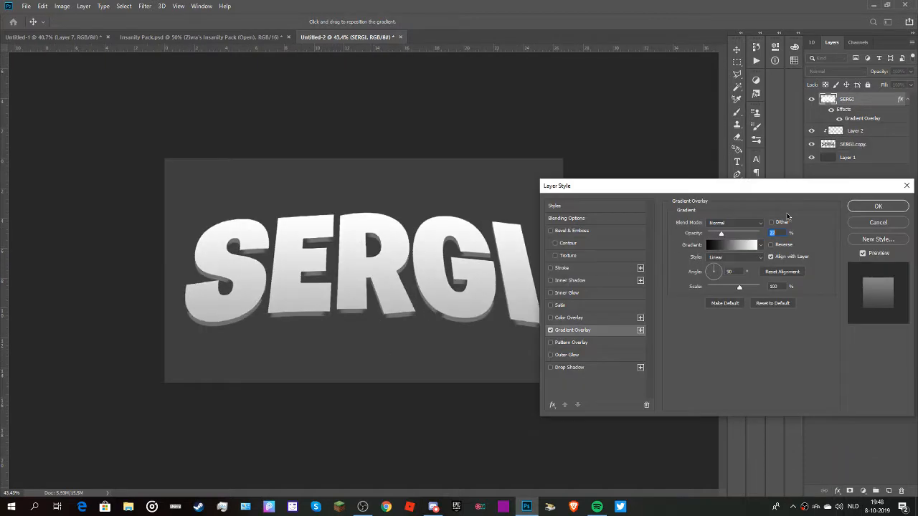
left_click(889, 209)
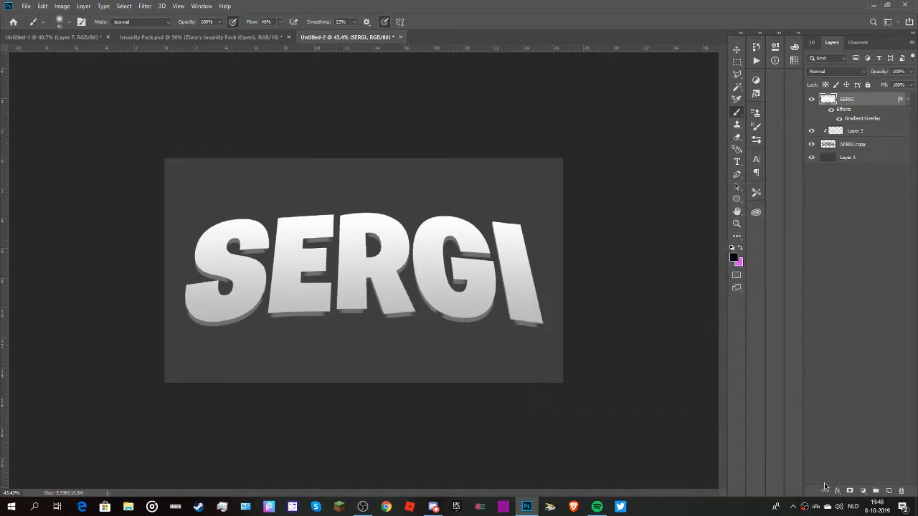
Add a black Inner Glow sized 29 px to the text face layer and reduce the glow's opacity.
left_click(837, 491)
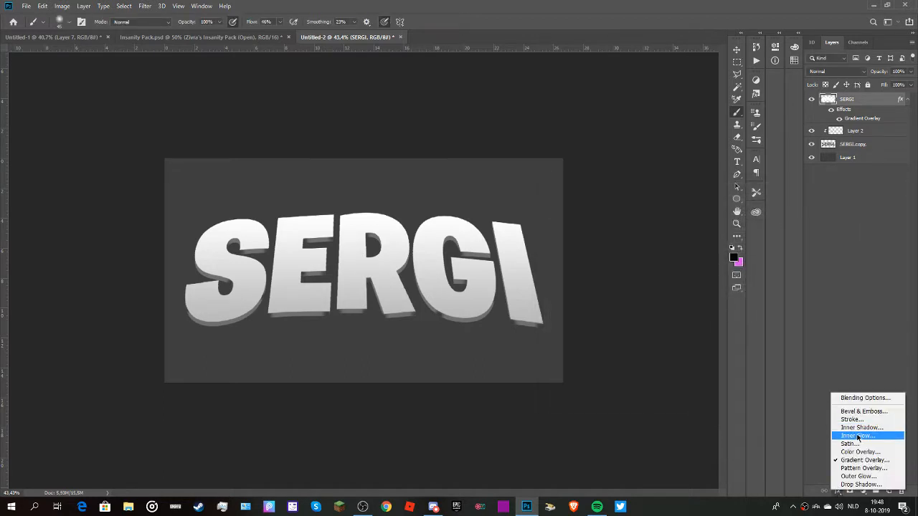
left_click(856, 436)
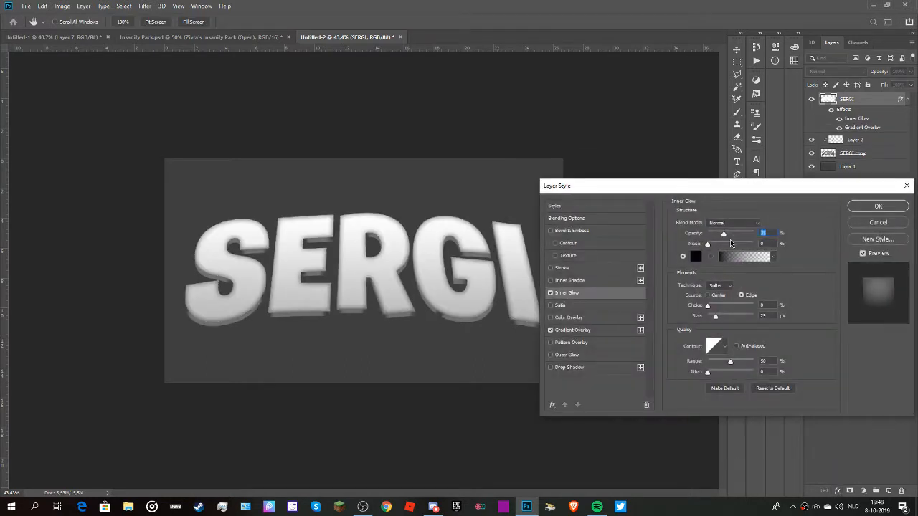
left_click_drag(715, 236, 717, 239)
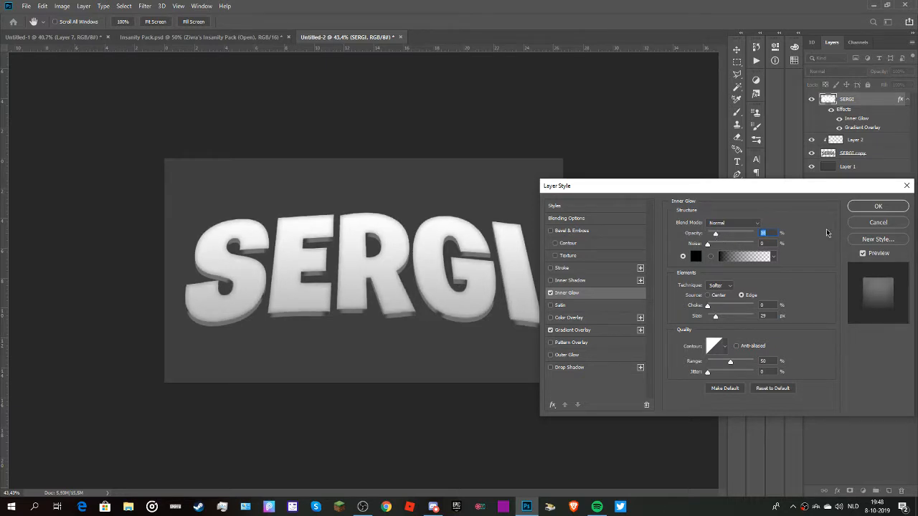
left_click(863, 208)
Add an Inner Bevel to the text face layer with the Smooth technique and 303% depth, trying larger sizes before returning to a minimal size.
left_click(838, 492)
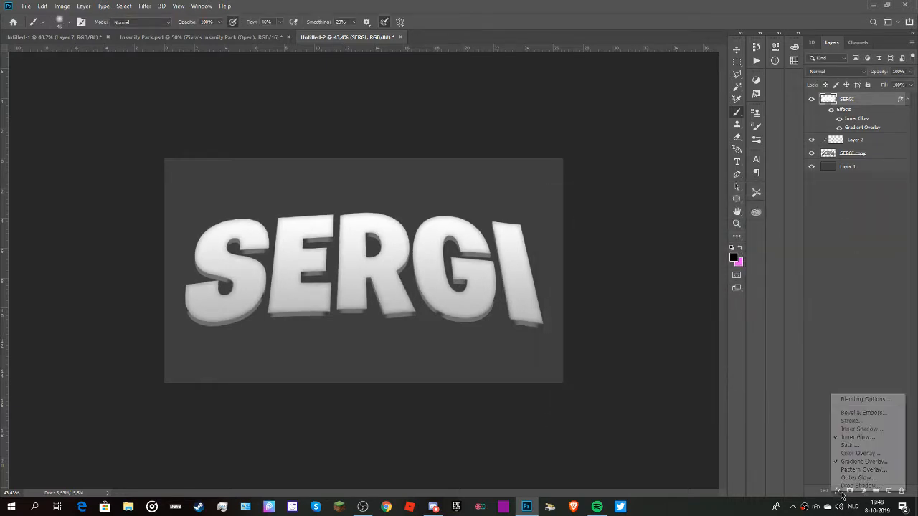
left_click(863, 414)
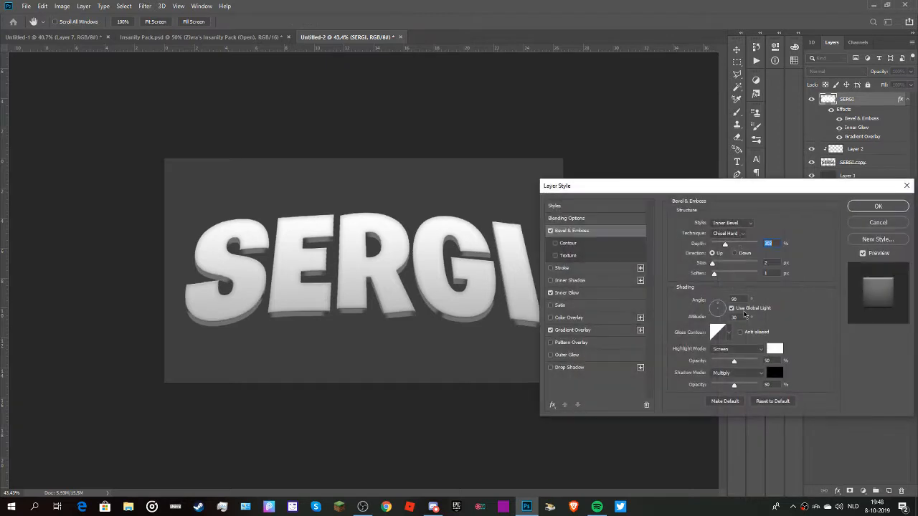
left_click(727, 233)
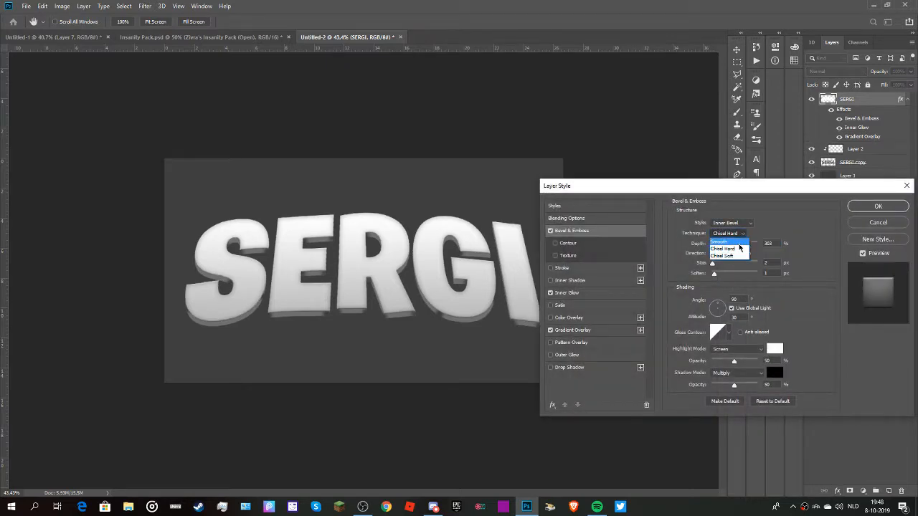
left_click(727, 242)
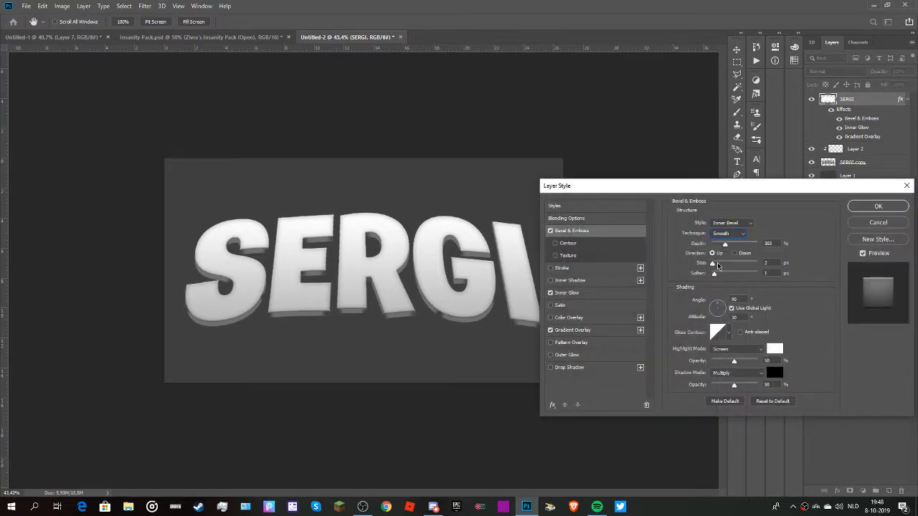
left_click(717, 262)
left_click(722, 264)
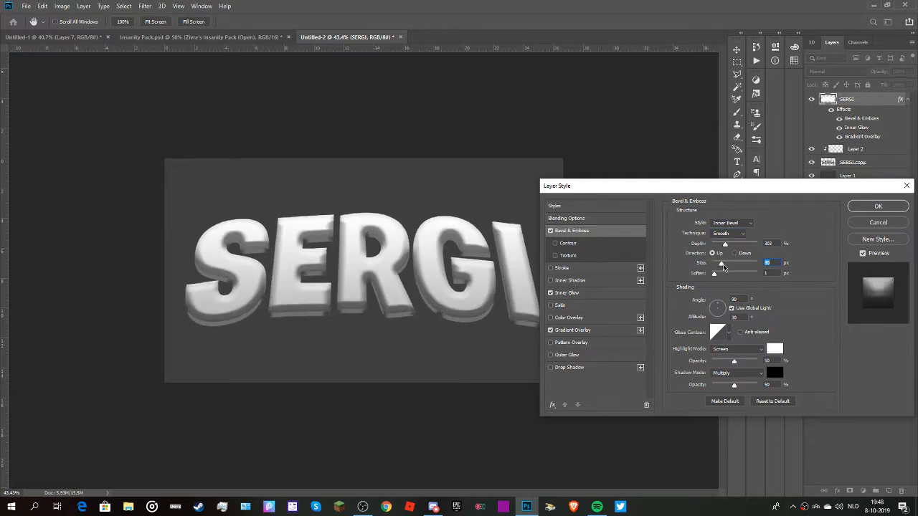
left_click_drag(722, 266, 717, 267)
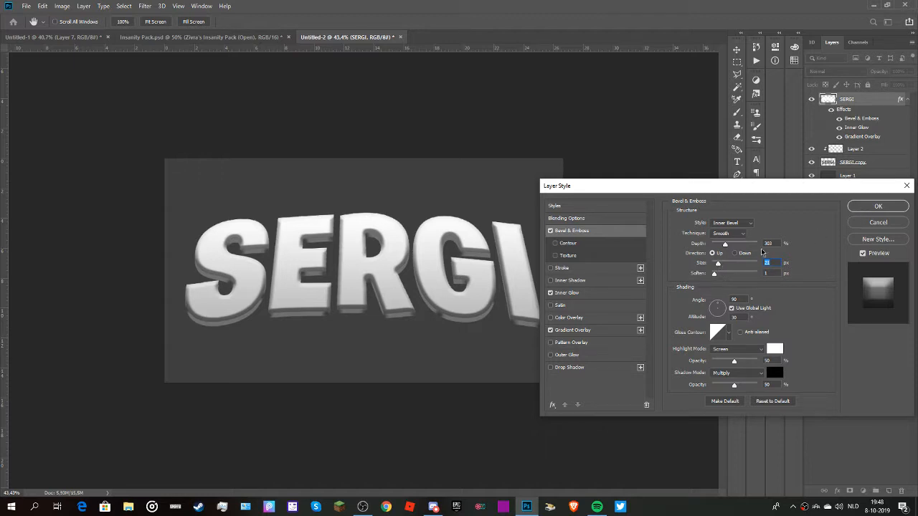
left_click_drag(714, 266, 615, 312)
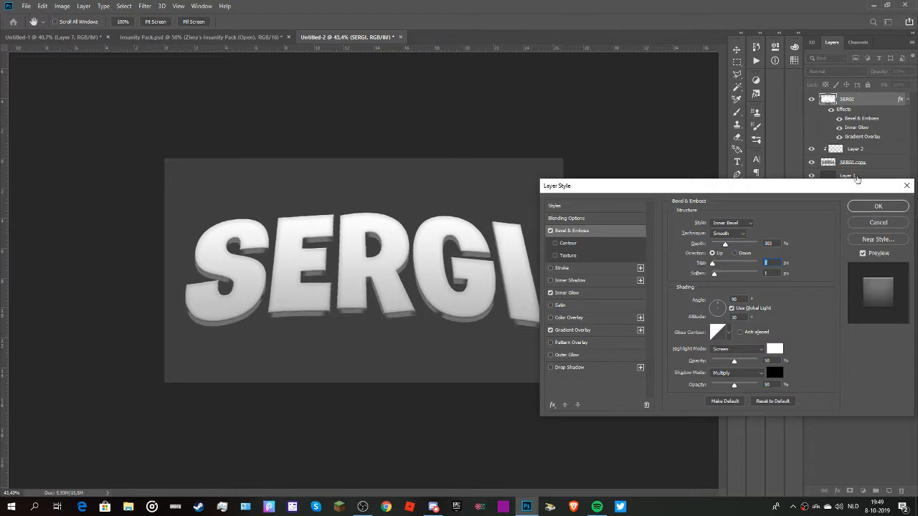
left_click(906, 186)
Hide the brushed shading on Layer 2 and check the whole text without it.
key("b")
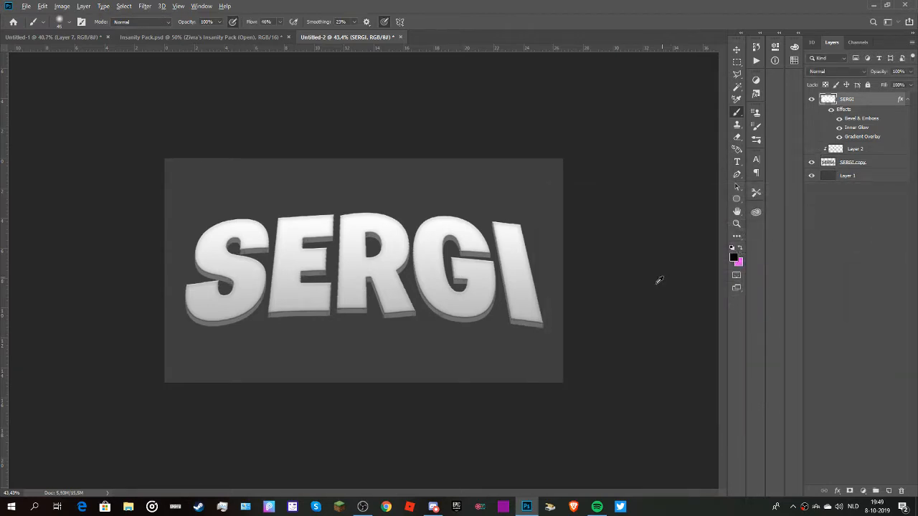
scroll(264, 315, "down", 3)
scroll(264, 315, "up", 5)
scroll(256, 293, "down", 4)
scroll(256, 286, "up", 7)
scroll(256, 280, "down", 4)
scroll(234, 226, "up", 2)
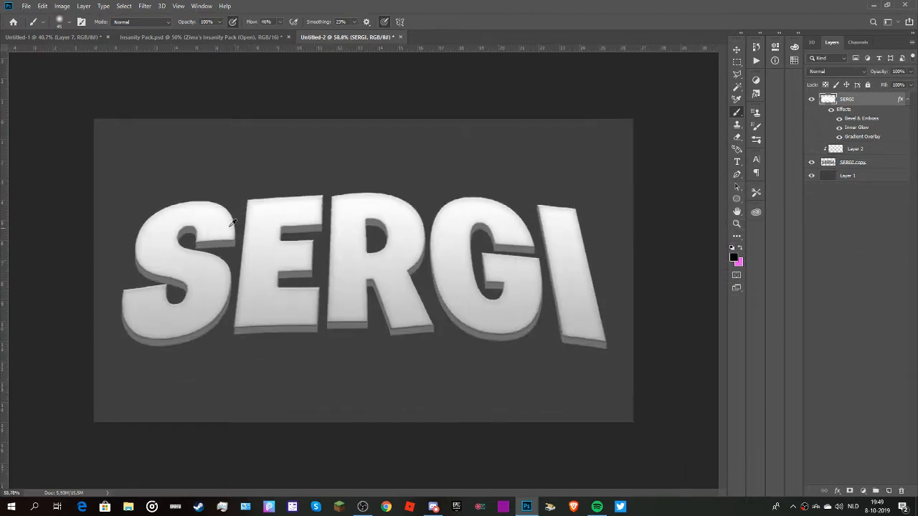
Add a Drop Shadow to the grey depth copy layer beneath the text face.
left_click(874, 164)
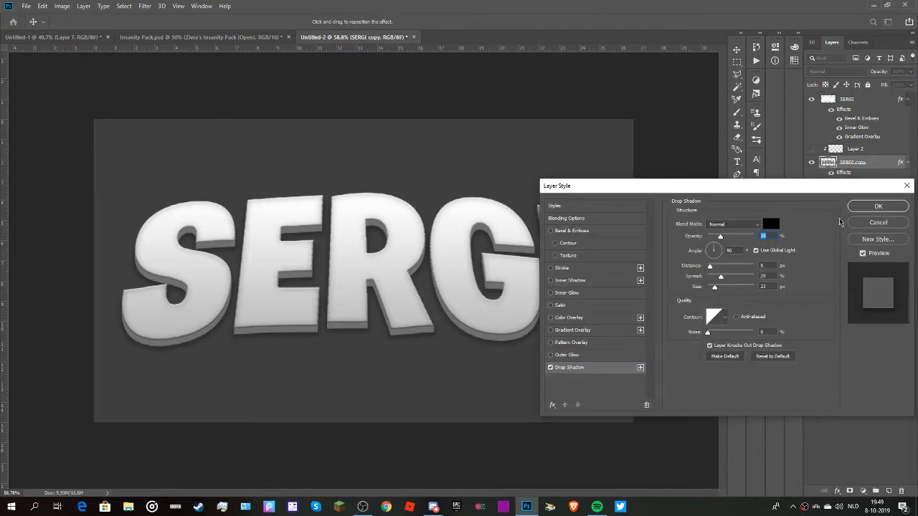
left_click(876, 207)
scroll(407, 323, "up", 1)
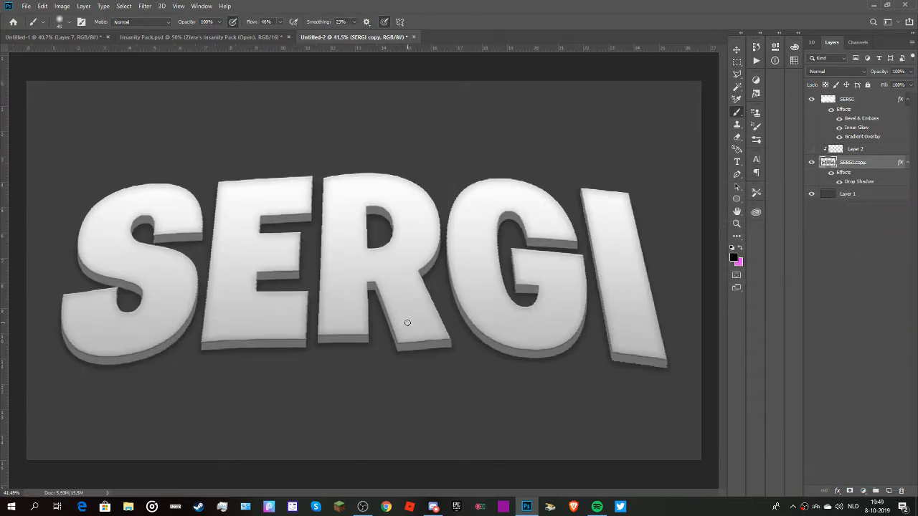
Add a linear black-to-white Gradient Overlay at 90° to the grey depth copy layer beneath the text face.
scroll(407, 323, "down", 1)
left_click(837, 492)
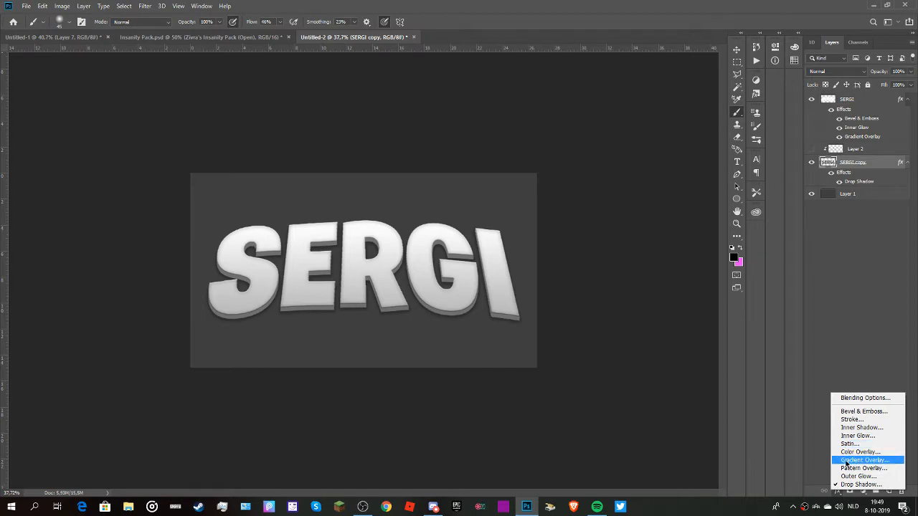
left_click(866, 461)
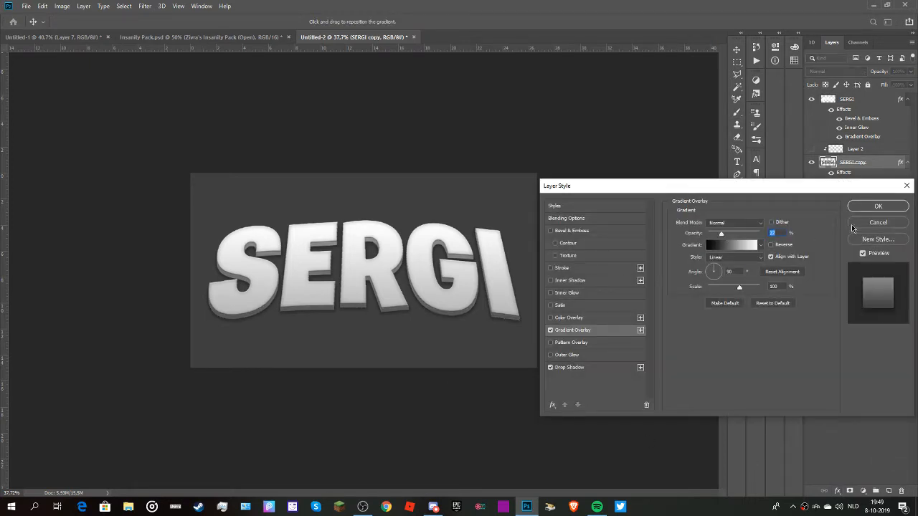
left_click(877, 206)
Examine the whole text design up close and at full view, checking the letter faces, shaded depth sides and shadow.
scroll(373, 324, "down", 2)
scroll(374, 325, "up", 4)
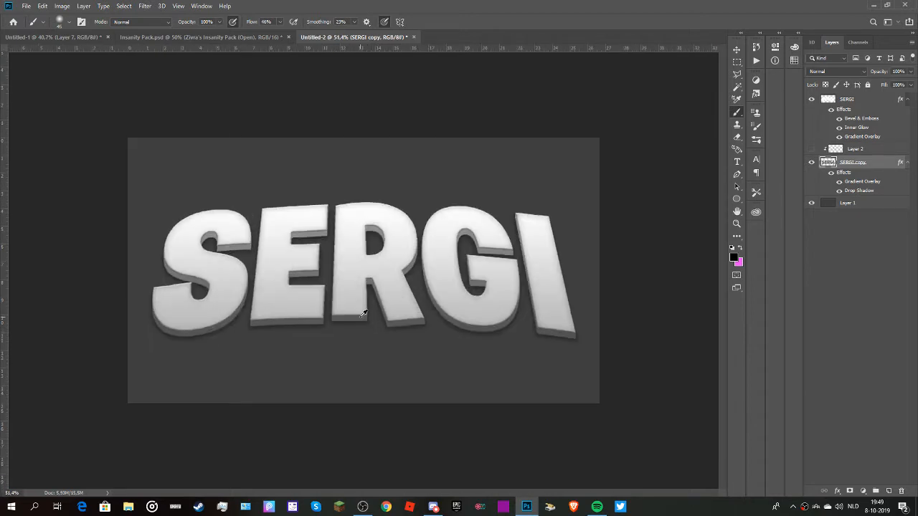
scroll(364, 313, "up", 2)
scroll(364, 314, "down", 4)
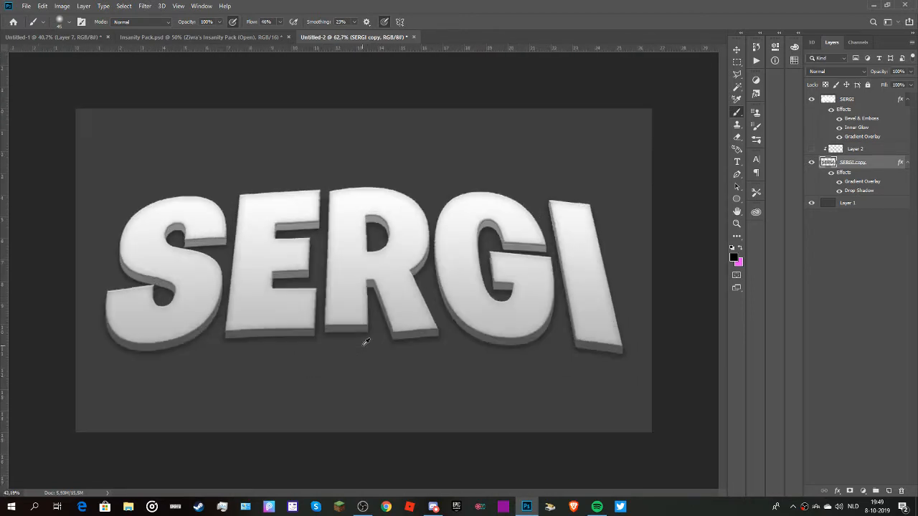
scroll(359, 262, "up", 1)
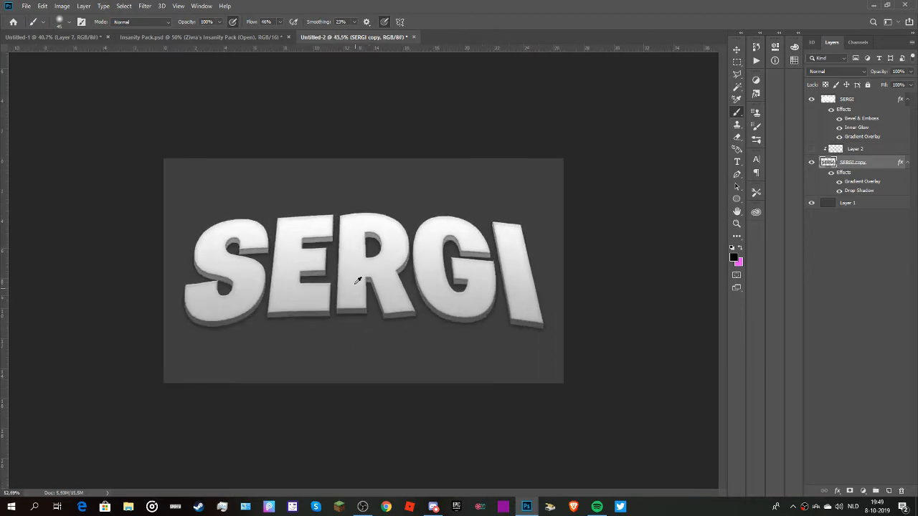
scroll(328, 317, "down", 1)
scroll(455, 158, "up", 4)
scroll(378, 302, "up", 5)
scroll(378, 302, "down", 4)
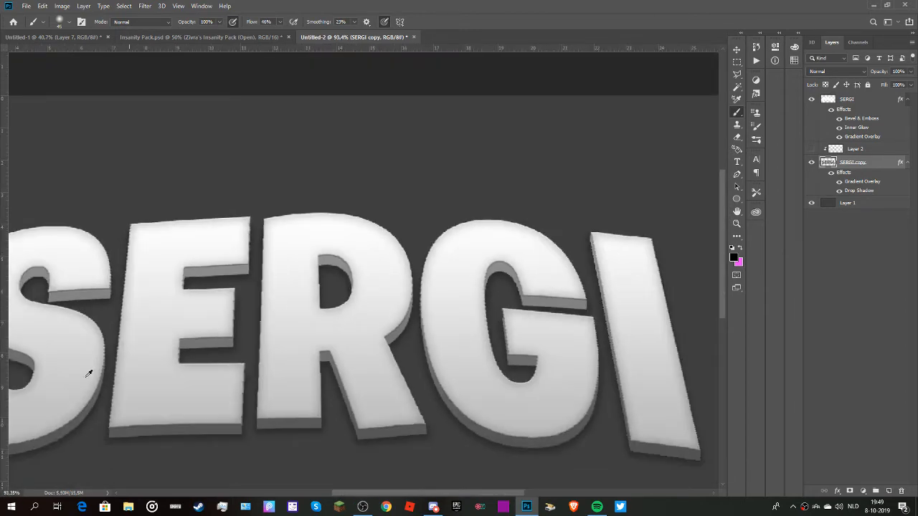
scroll(301, 361, "down", 2)
scroll(265, 337, "up", 2)
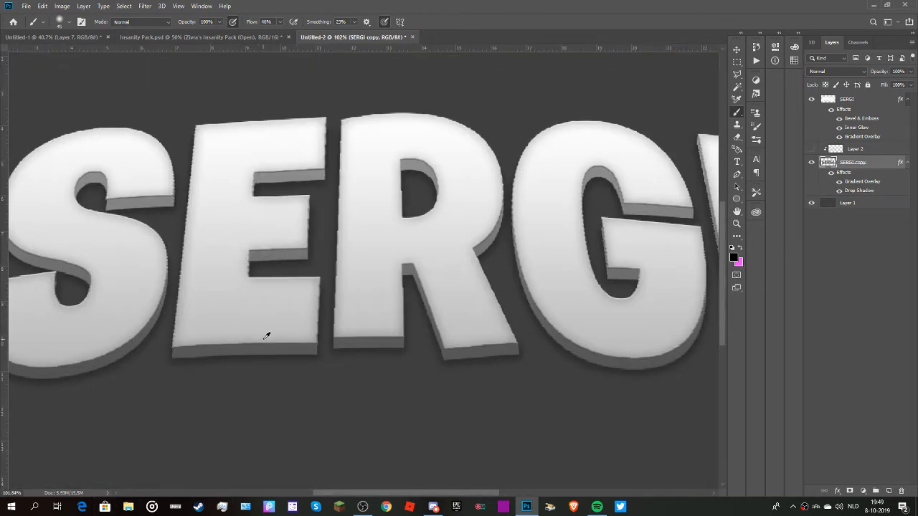
scroll(266, 334, "down", 2)
scroll(285, 298, "down", 1)
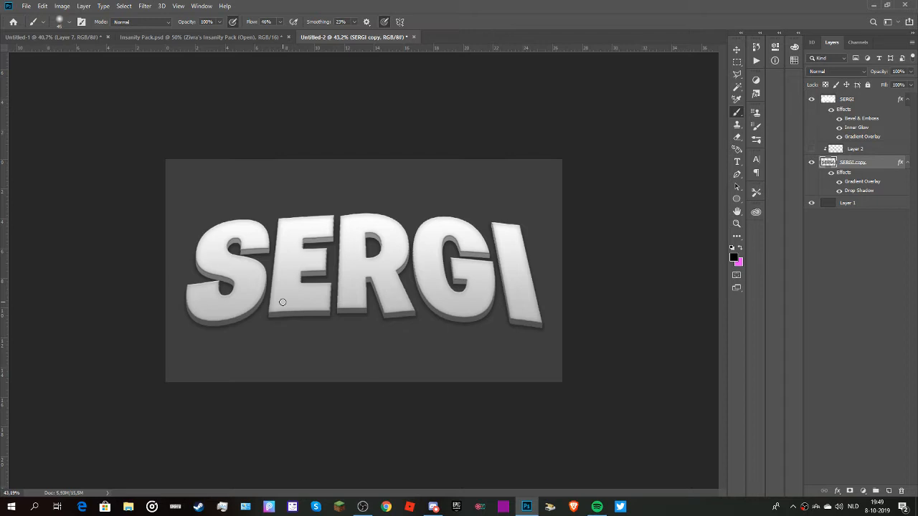
Switch to Discord and open the Graphics-Community server.
key("alt+Tab")
key("alt+Tab")
key("alt+Tab")
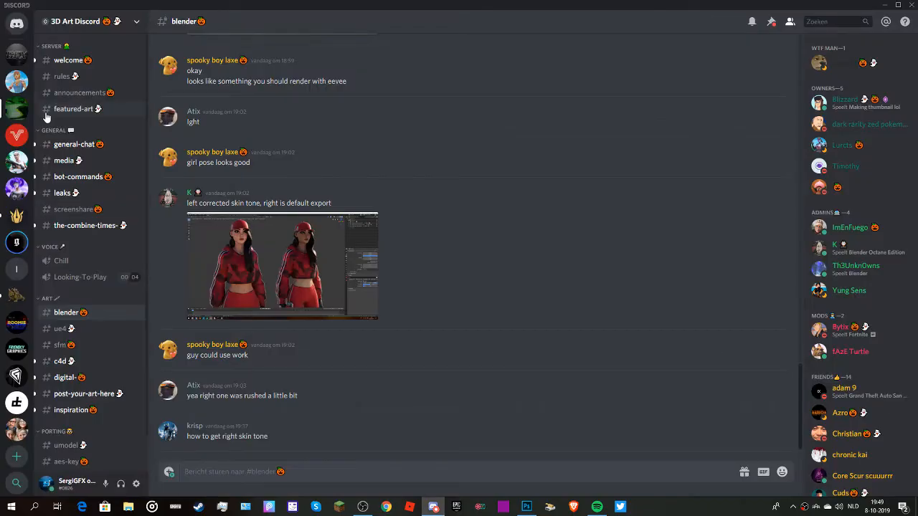
left_click(16, 81)
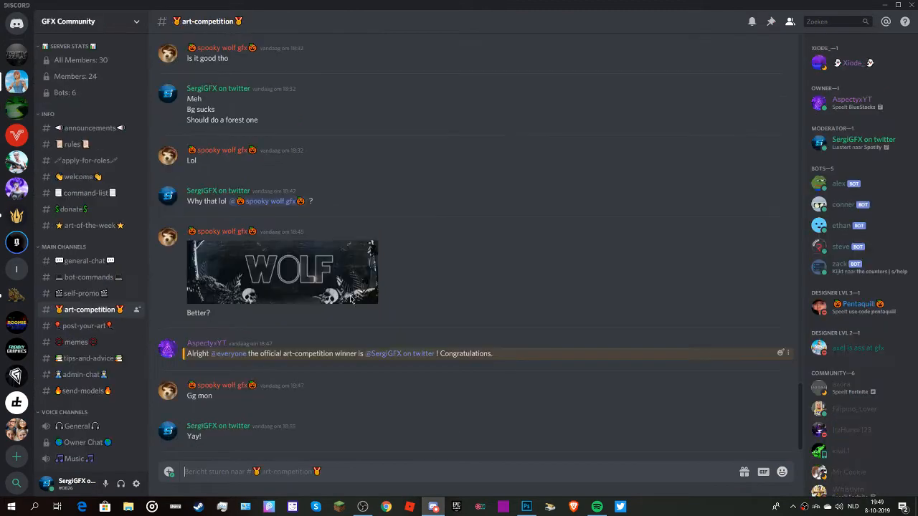
left_click(16, 54)
scroll(89, 337, "up", 8)
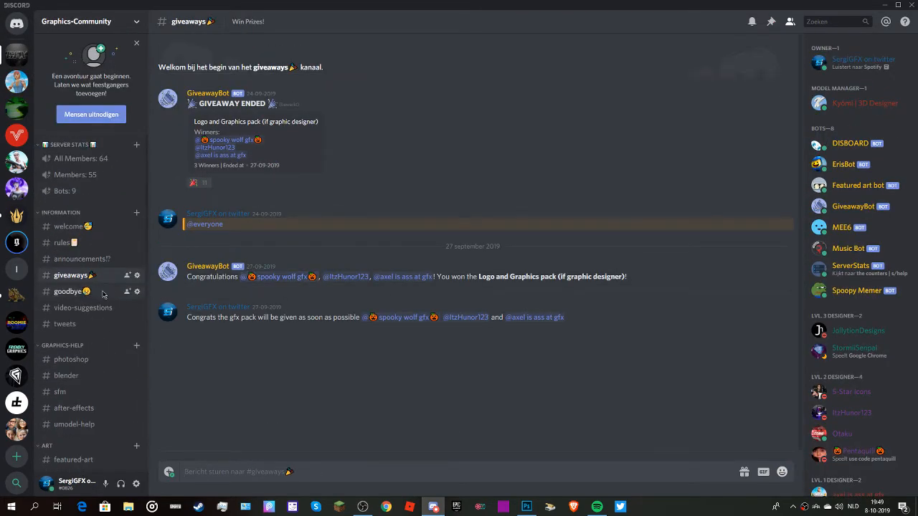
View the server's featured-art channel and its posted artwork.
scroll(75, 272, "down", 3)
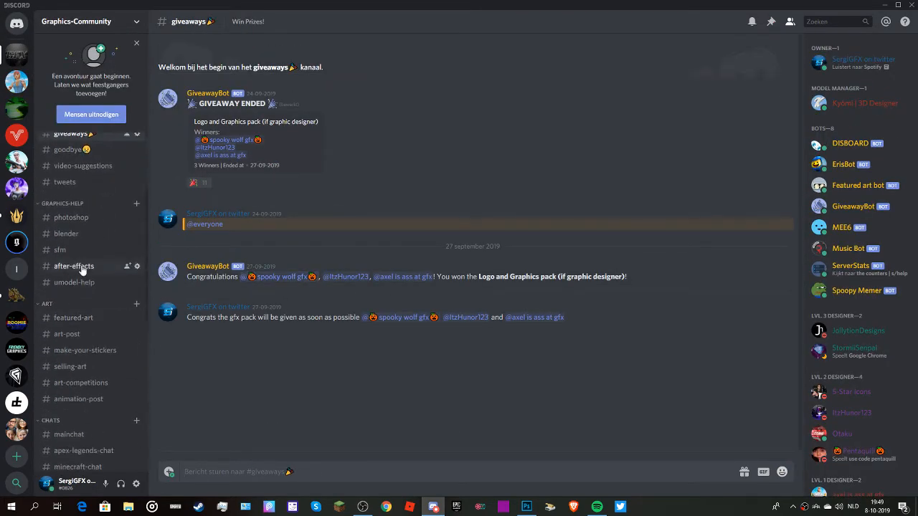
left_click(68, 383)
left_click(81, 320)
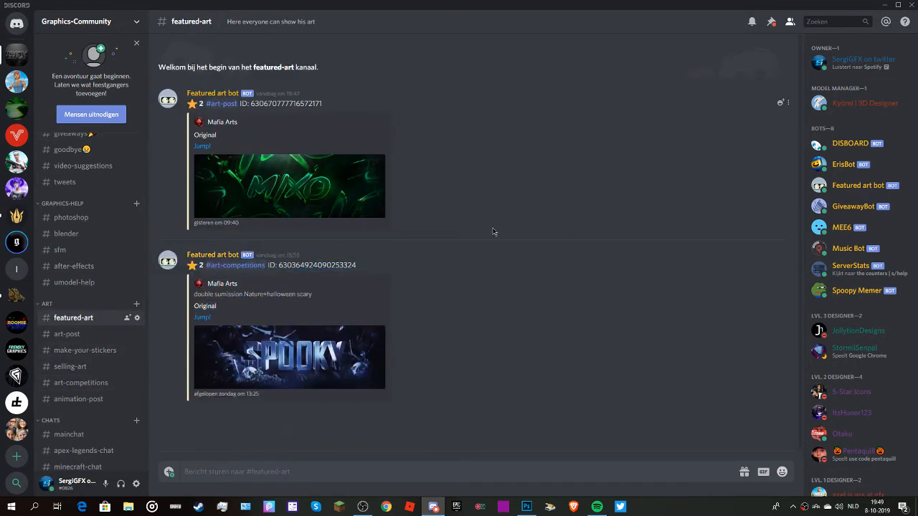
scroll(48, 300, "down", 4)
scroll(60, 258, "up", 7)
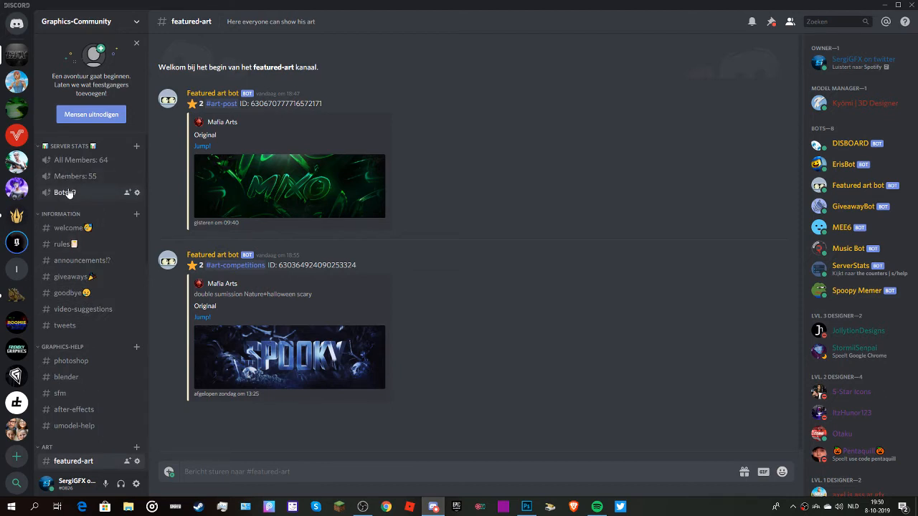
Open the photoshop help channel and look through the server's channel and member lists.
left_click(64, 377)
left_click(62, 364)
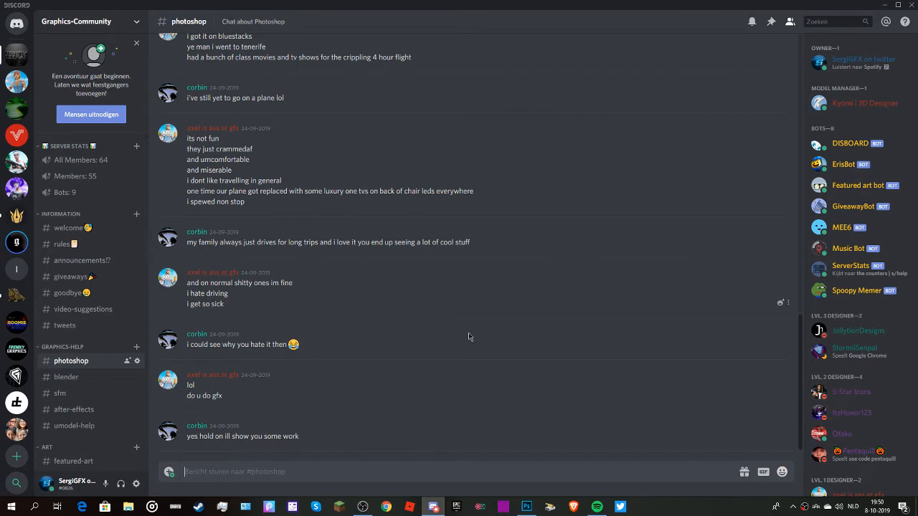
scroll(75, 393, "down", 1)
scroll(74, 393, "down", 5)
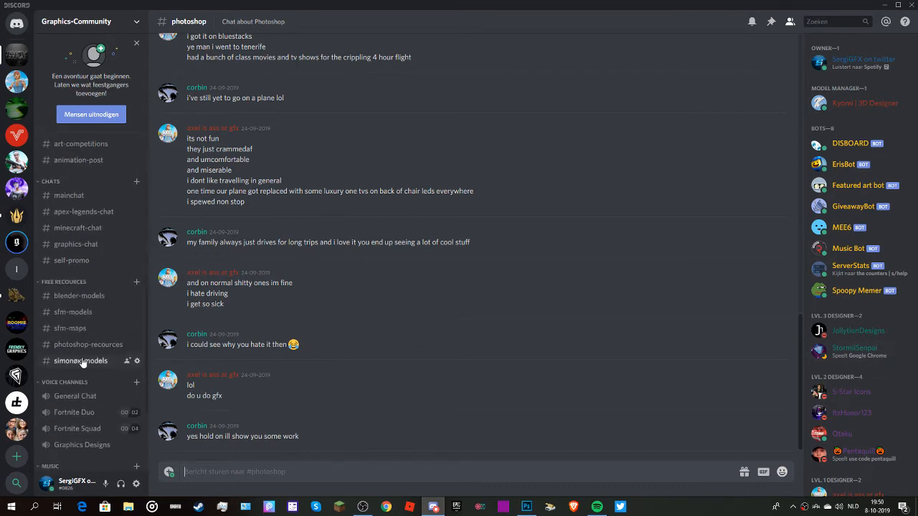
scroll(74, 229, "up", 7)
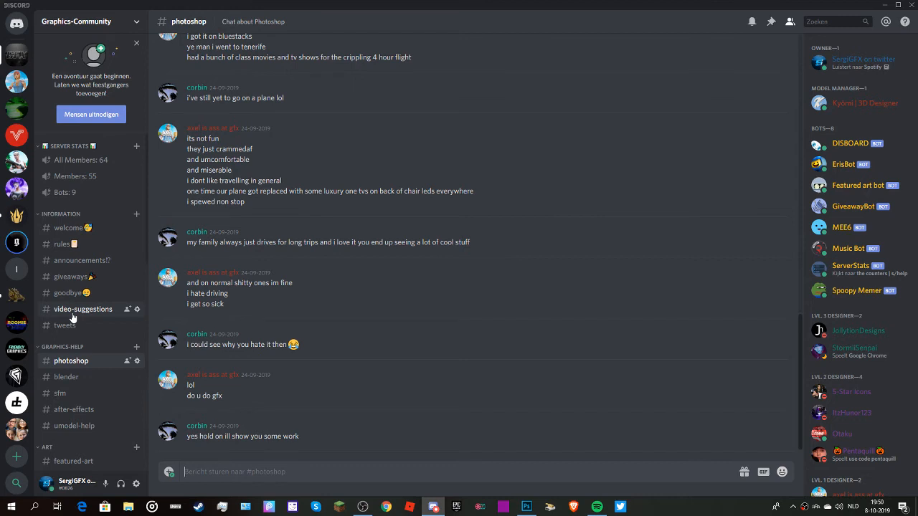
scroll(859, 265, "down", 4)
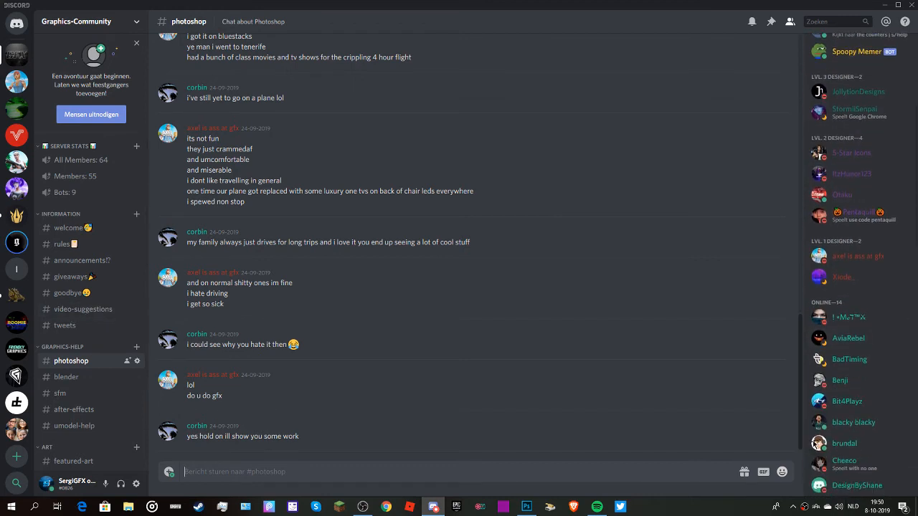